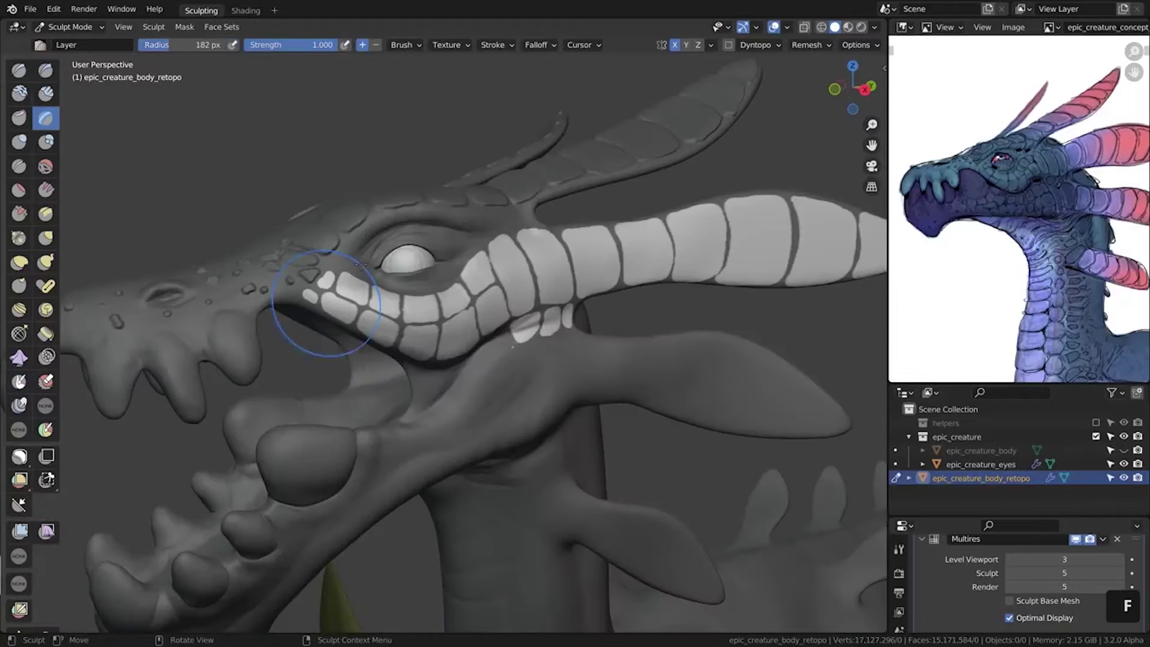
Pan along the dragon's head and orbit around its neck to view the sculpted scales.
middle_click_drag(308, 295, 222, 264, "shift")
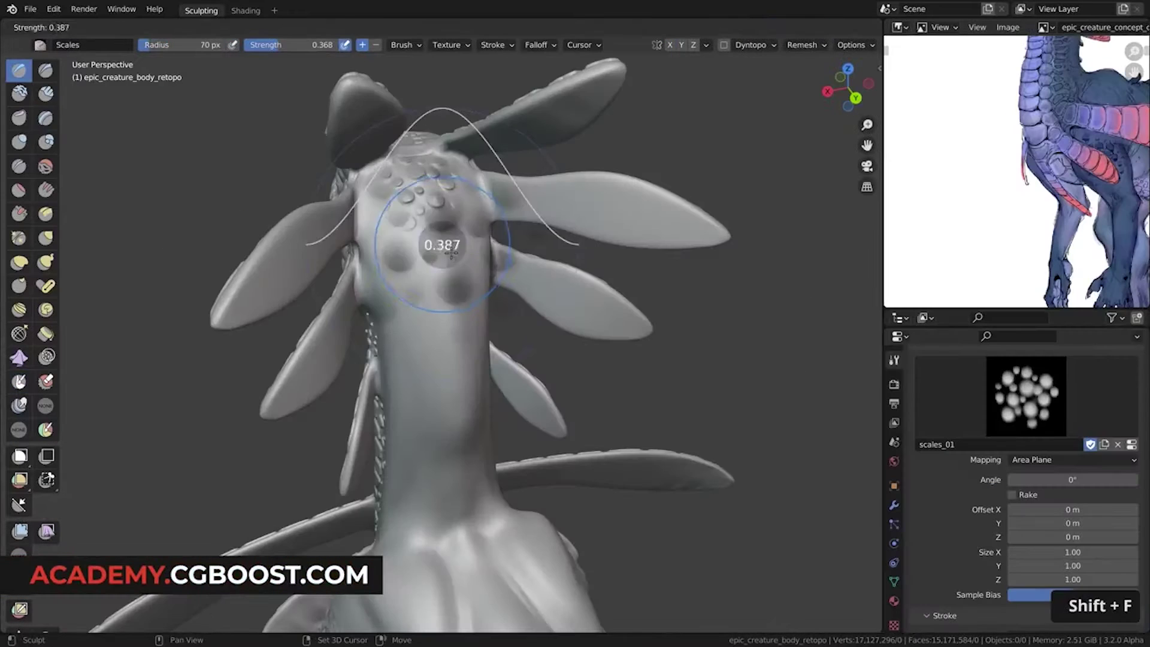
mouse_move(436, 256)
middle_mouse_down()
mouse_move(441, 389)
mouse_move(441, 272)
mouse_move(446, 305)
mouse_move(429, 288)
mouse_move(426, 303)
middle_mouse_up()
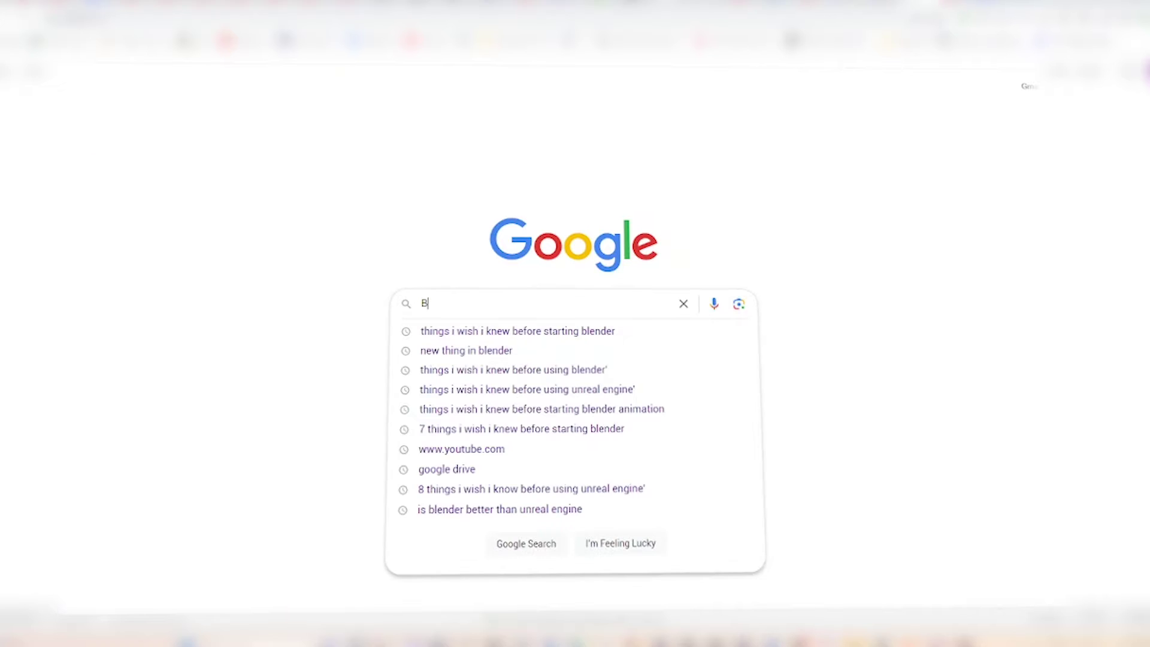
Enter 'Blend' as the Google search query.
type("lend")
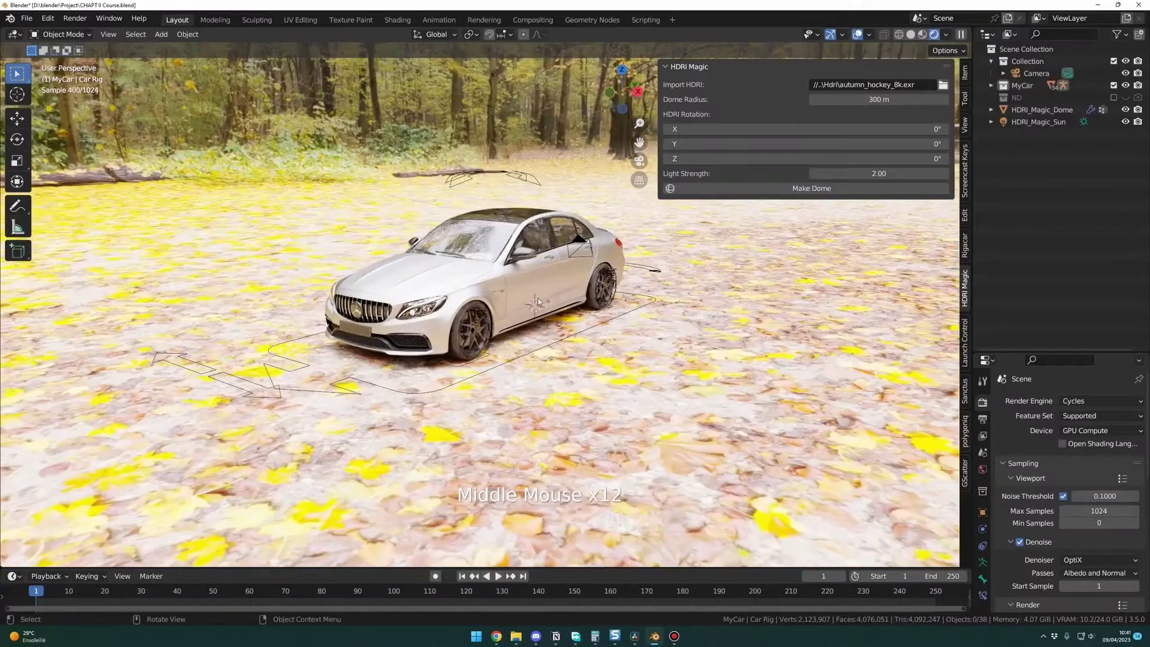
Hide the HDRI Magic sidebar, scale the car rig up, and view it from the front.
key("n")
scroll(570, 322, "down", 5)
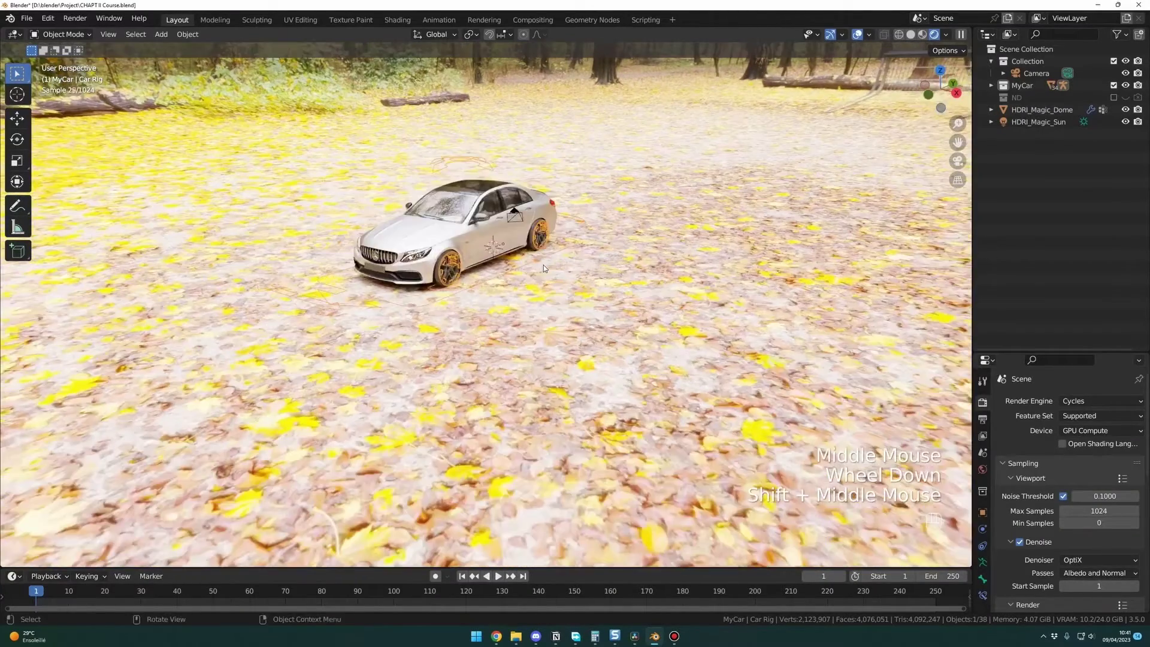
key("s")
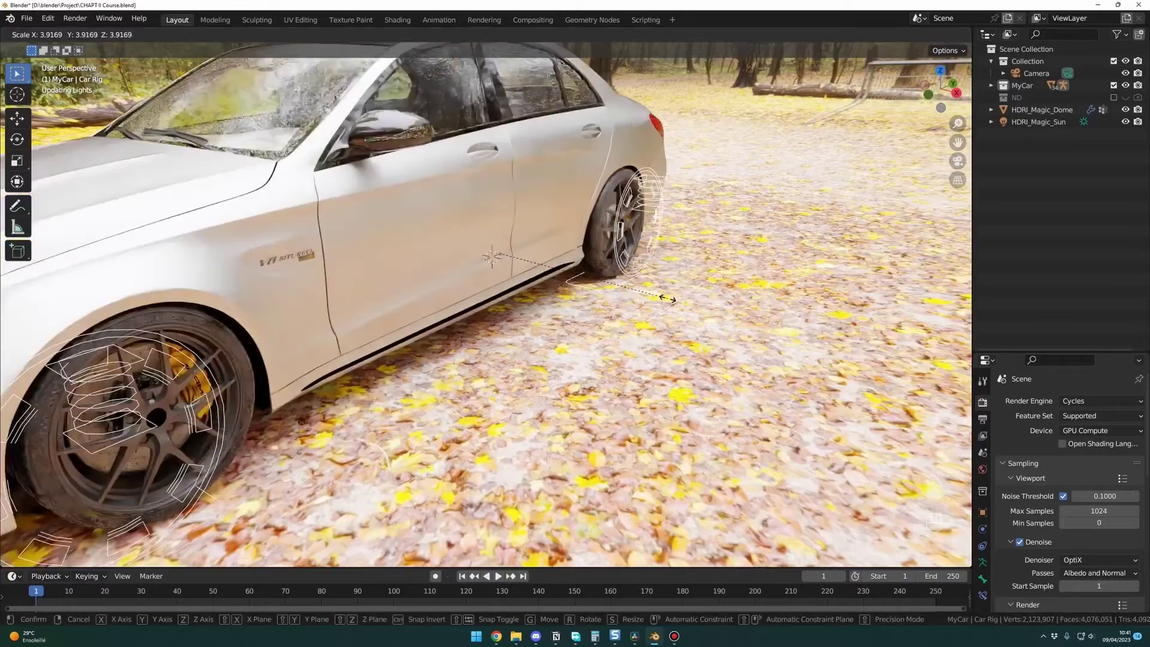
left_click(669, 299)
middle_click_drag(669, 300, 527, 311)
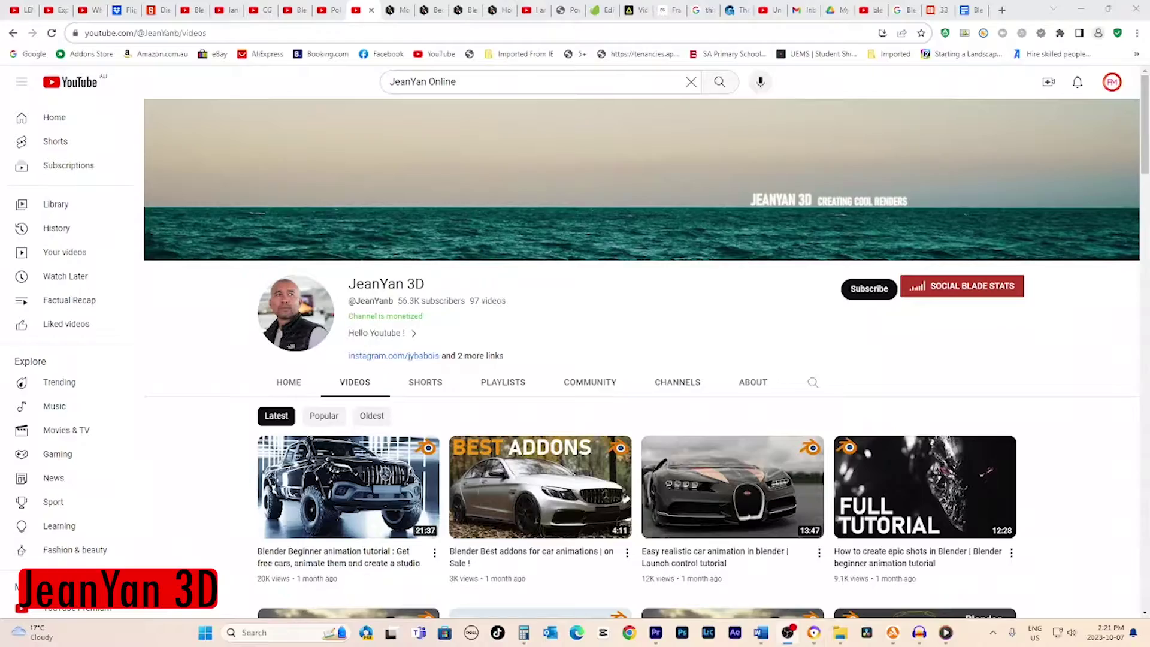
scroll(377, 275, "down", 4)
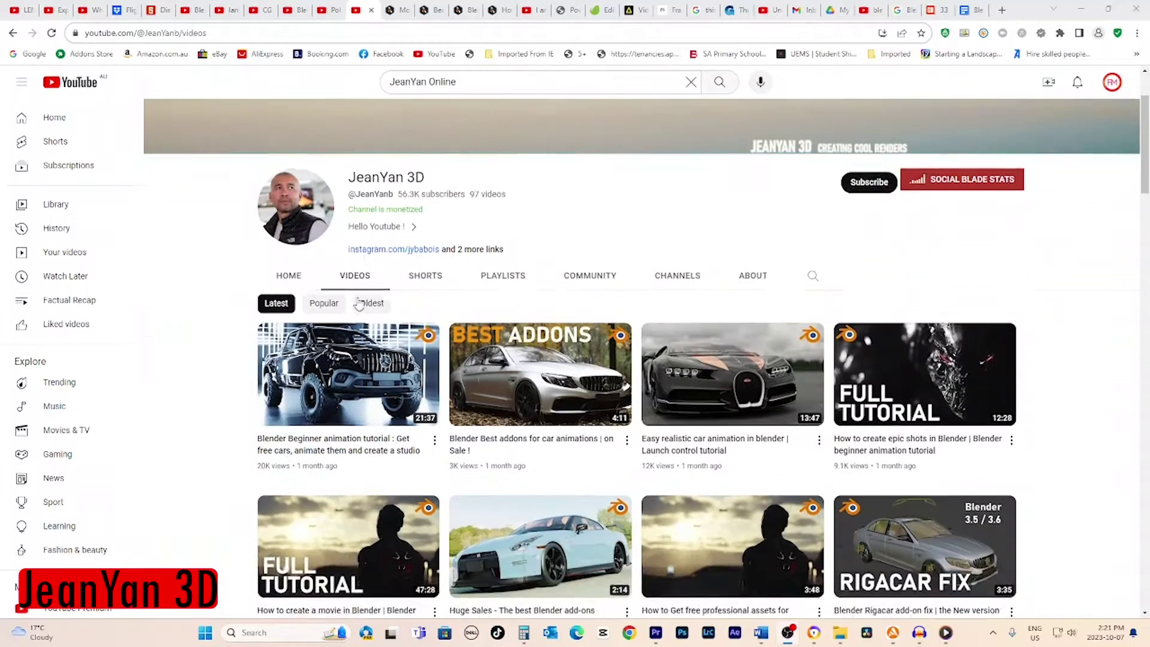
scroll(359, 310, "down", 3)
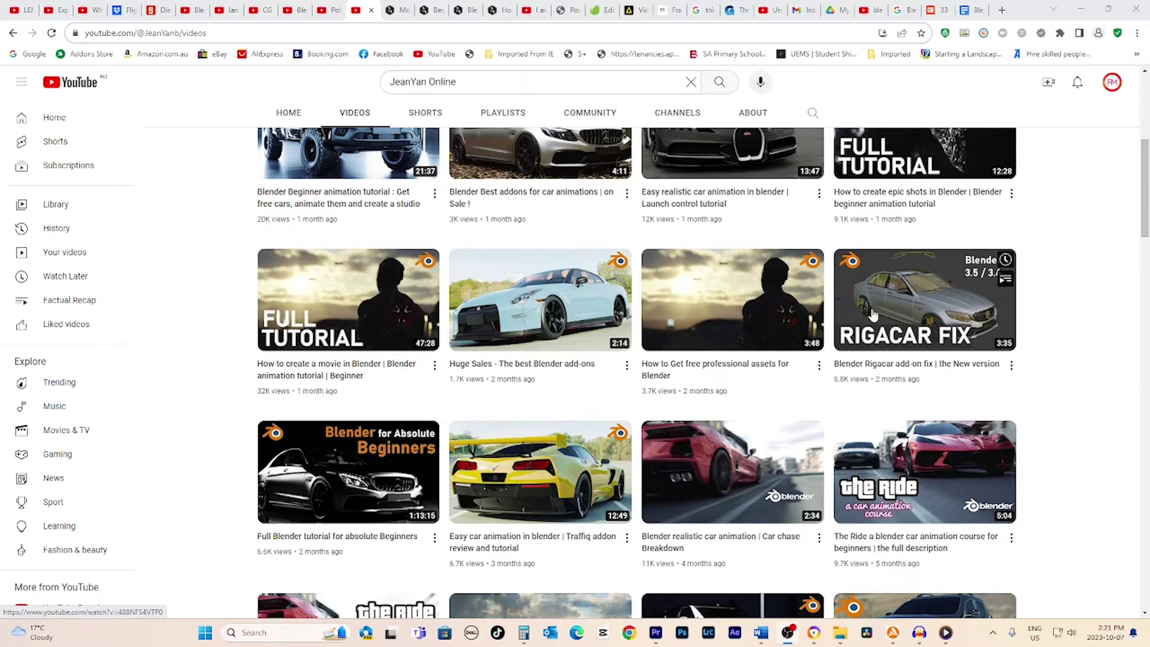
scroll(941, 264, "up", 7)
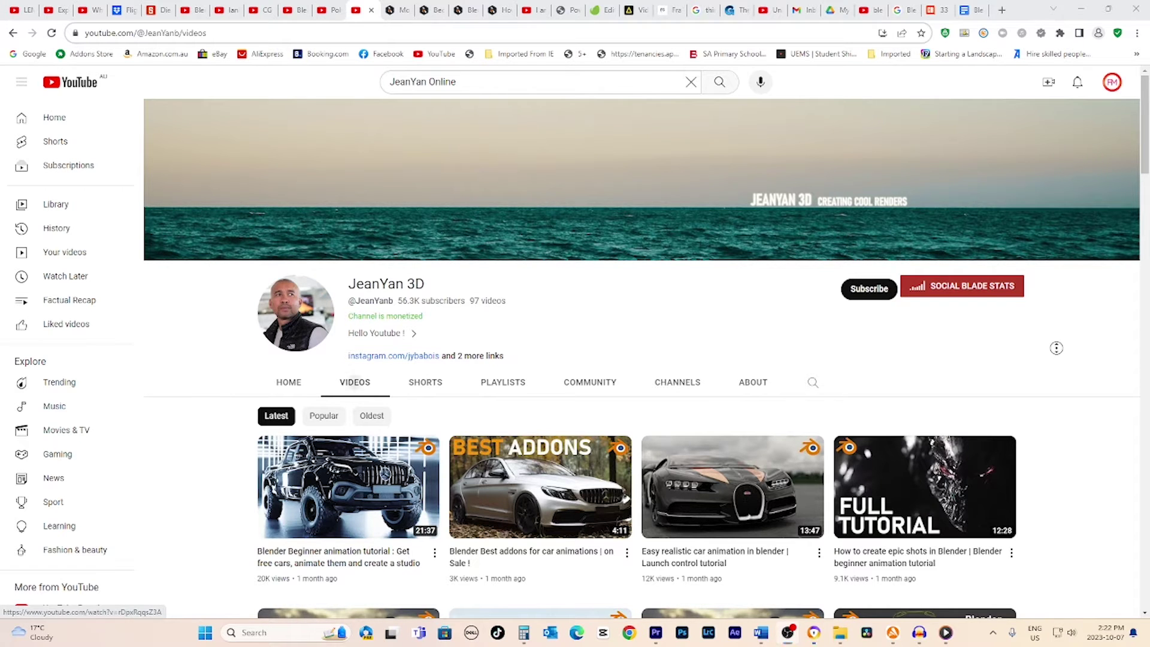
scroll(1056, 348, "down", 15)
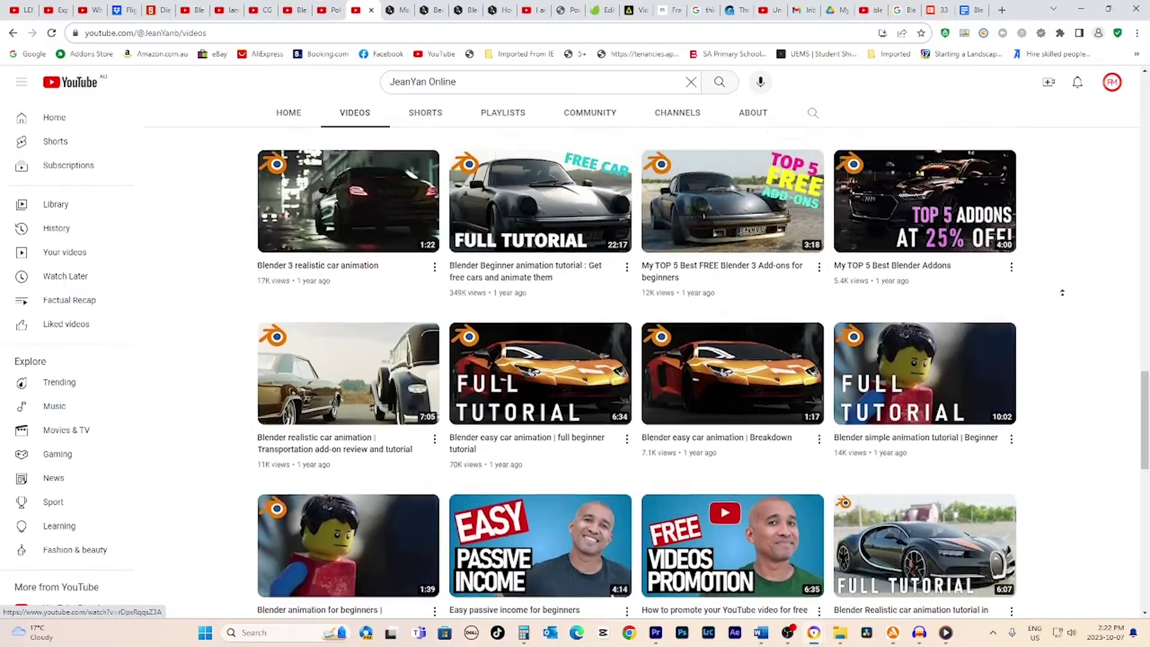
scroll(1056, 256, "up", 3)
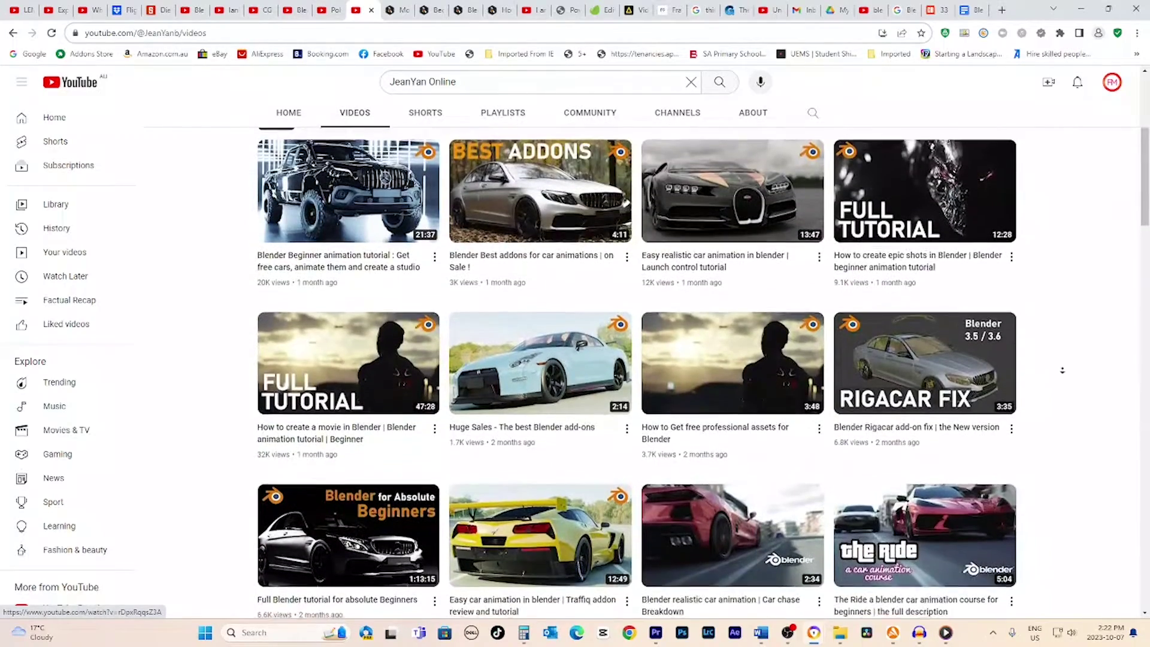
scroll(1060, 359, "down", 1)
scroll(1061, 393, "down", 20)
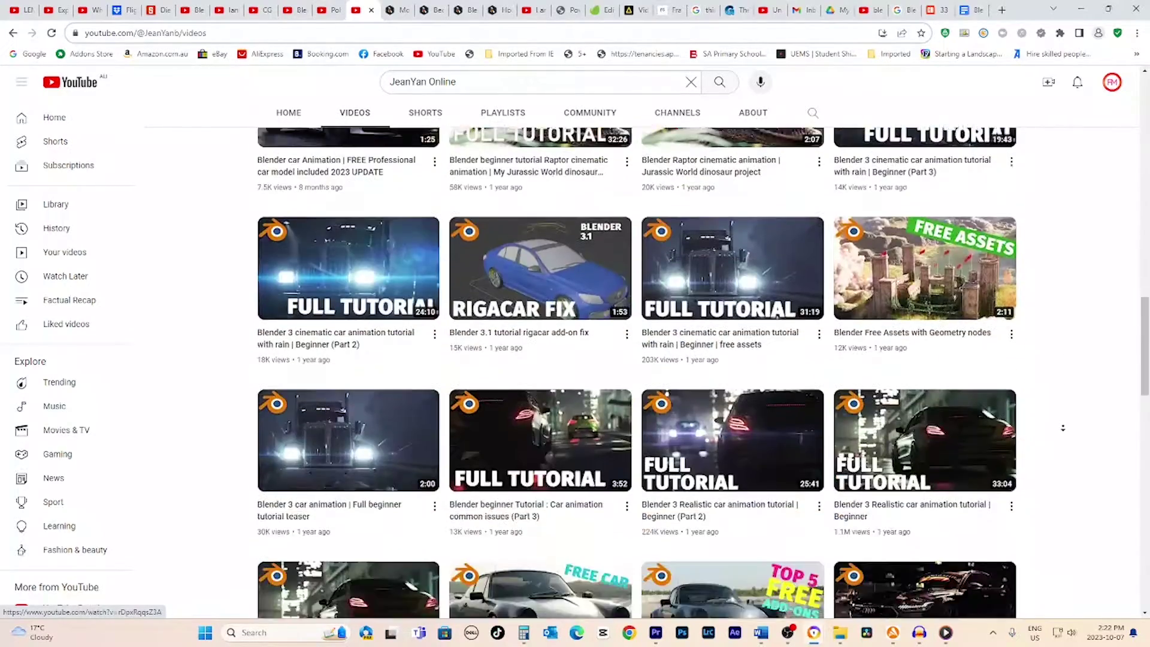
scroll(1057, 383, "down", 3)
scroll(1054, 257, "up", 20)
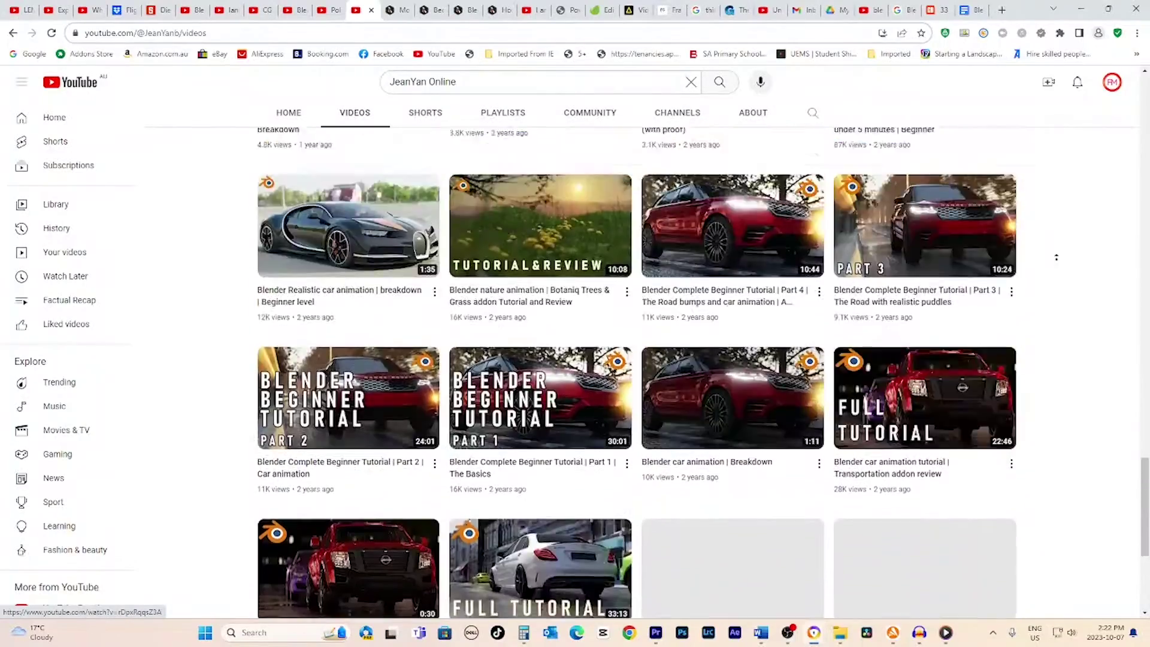
scroll(1056, 256, "up", 15)
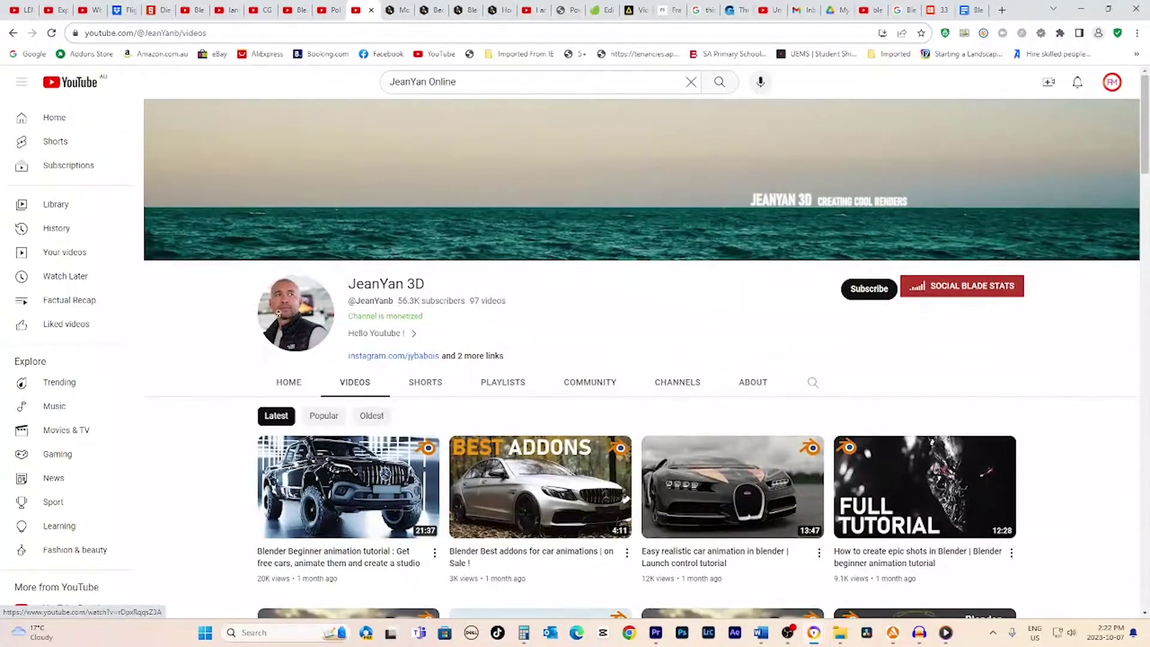
scroll(1057, 299, "down", 2)
scroll(279, 339, "up", 3)
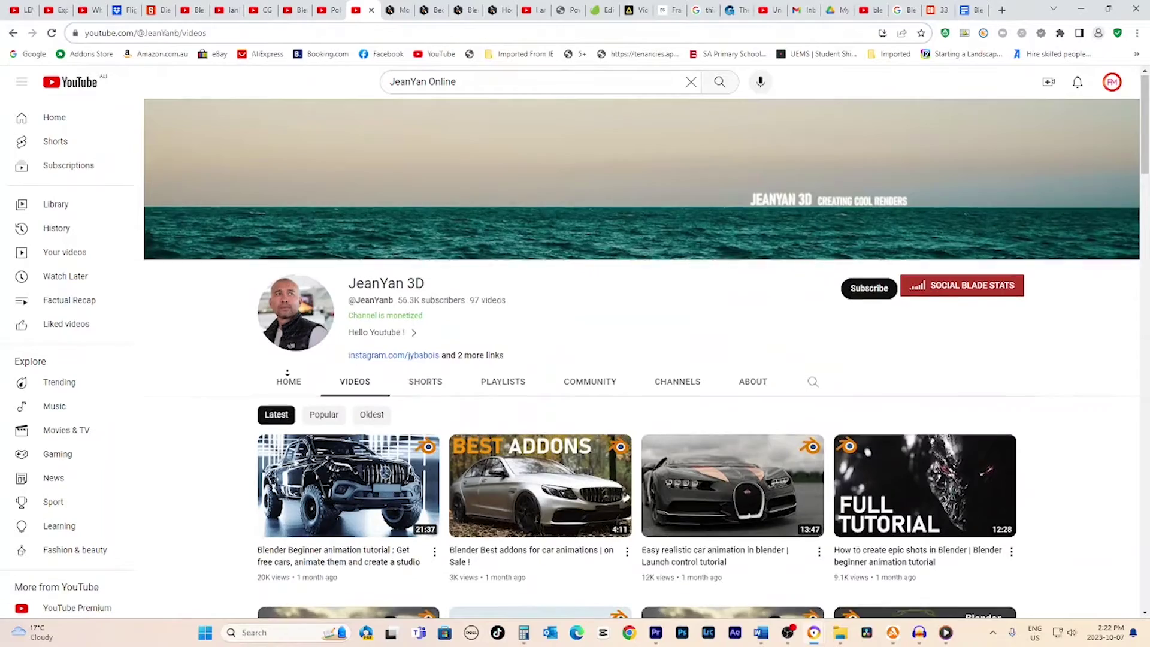
scroll(301, 307, "down", 1)
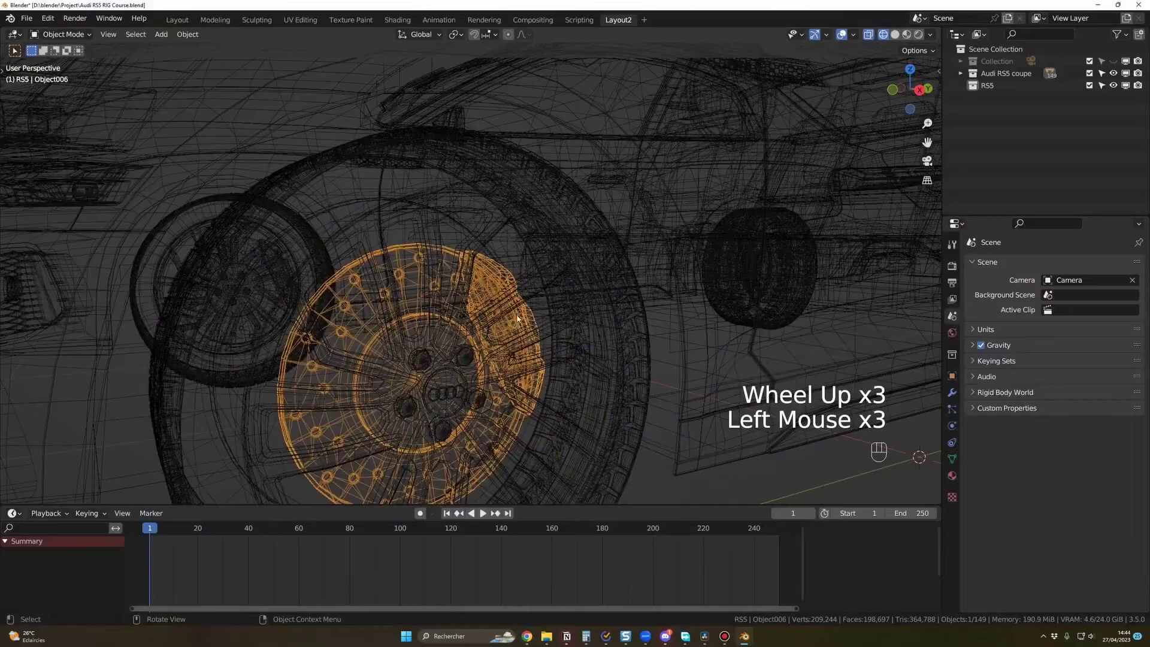
Zoom in on the Audi RS5's front wheel and select its rim and brake caliper.
mouse_move(503, 353)
middle_mouse_down()
mouse_move(513, 356)
mouse_move(497, 353)
middle_mouse_up()
scroll(514, 356, "down", 2)
scroll(497, 353, "up", 1)
middle_click_drag(497, 353, 461, 355, "shift")
middle_click_drag(461, 354, 443, 355)
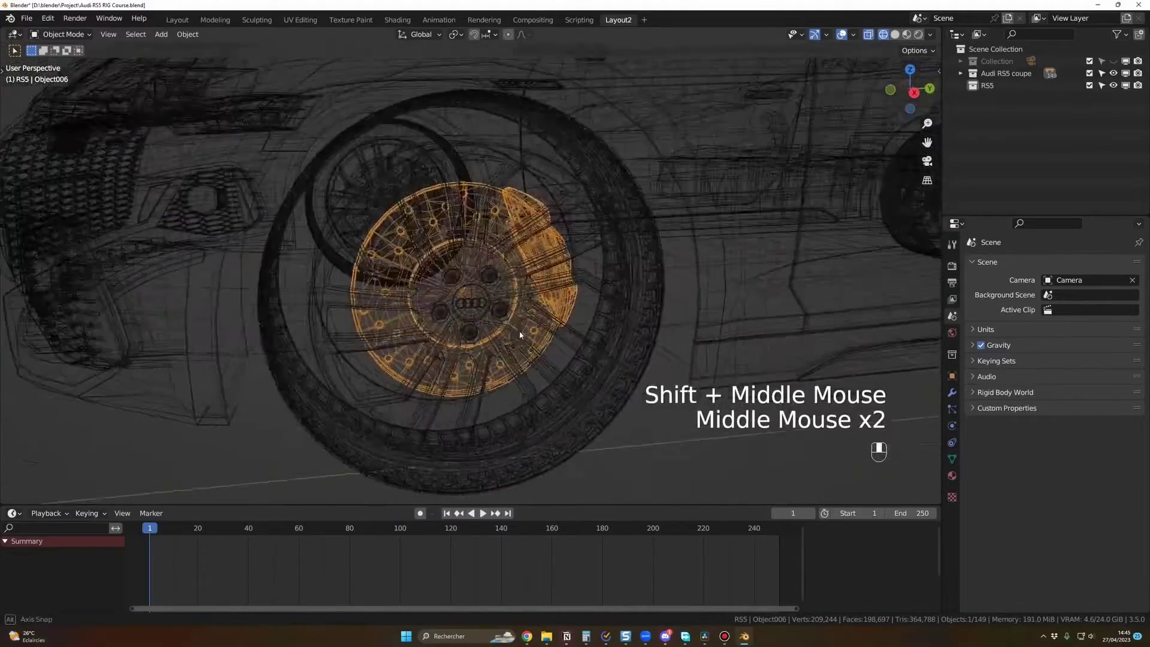
scroll(443, 355, "up", 2)
triple_click(428, 355)
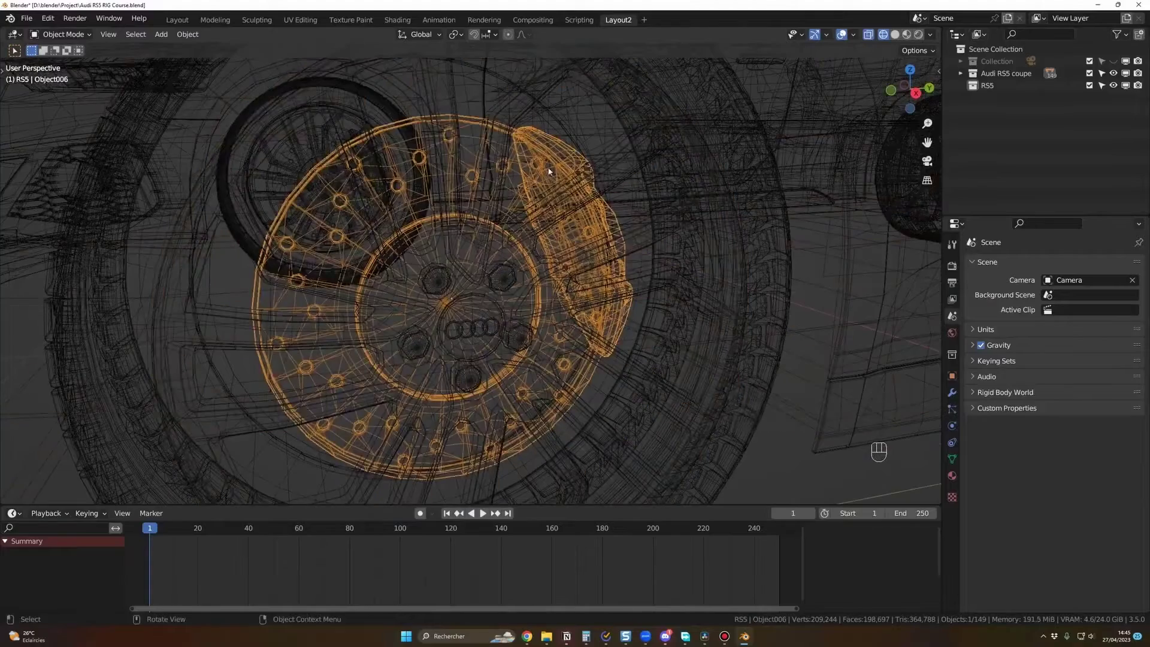
scroll(549, 171, "down", 1)
Cycle selection through the tire and inner wheel parts, then tilt the camera toward the trees.
left_click(554, 173)
scroll(554, 172, "up", 2)
left_click(557, 173)
left_click(561, 174)
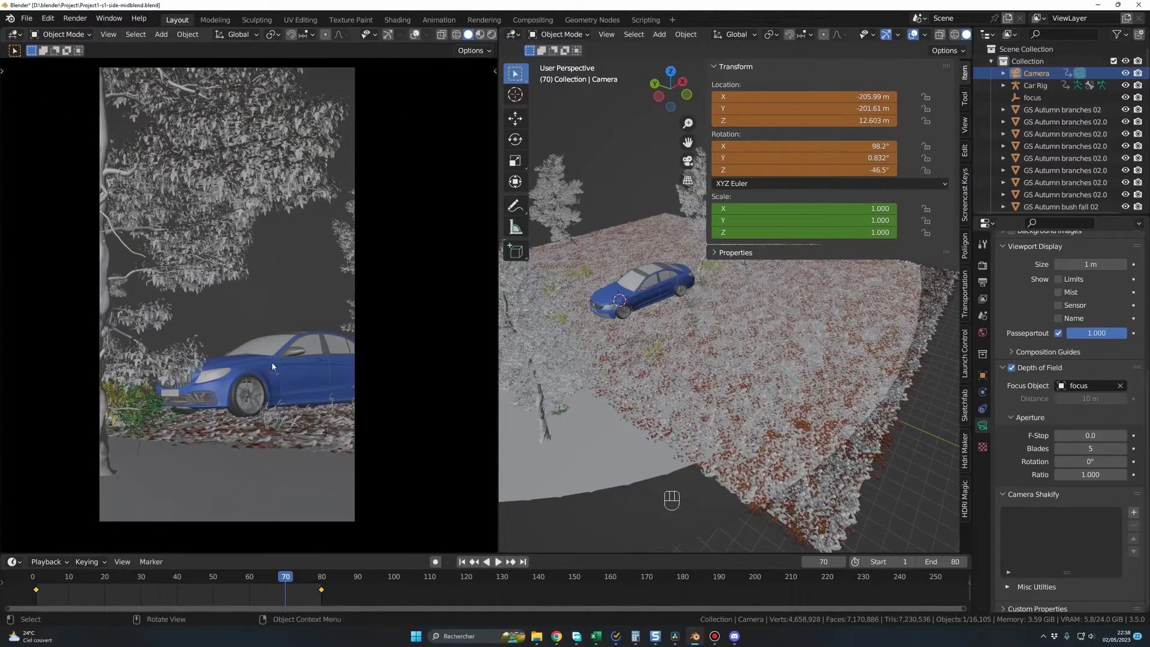
middle_click_drag(210, 442, 152, 412, "shift")
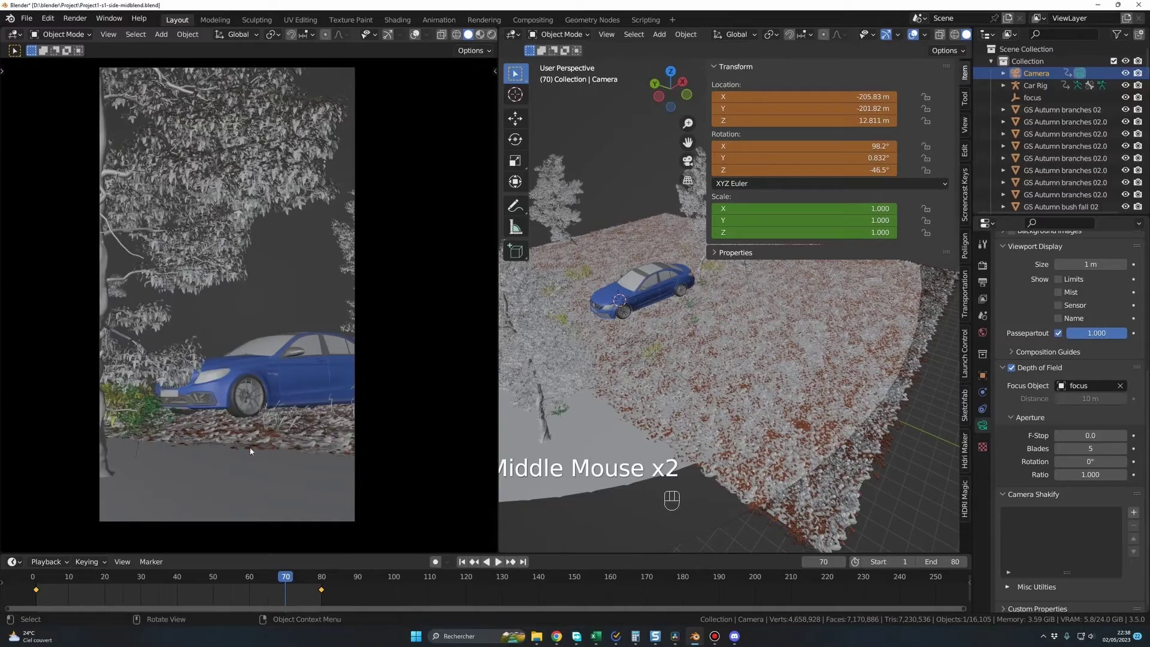
middle_click_drag(250, 450, 194, 294)
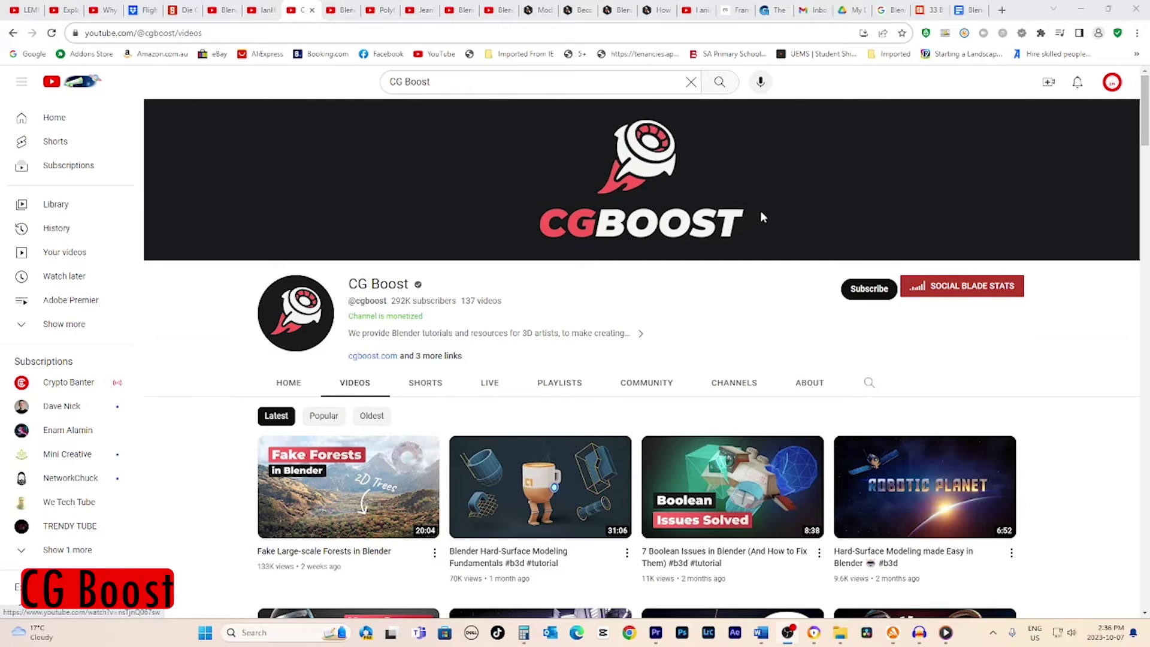
scroll(761, 216, "down", 1)
scroll(1081, 313, "down", 6)
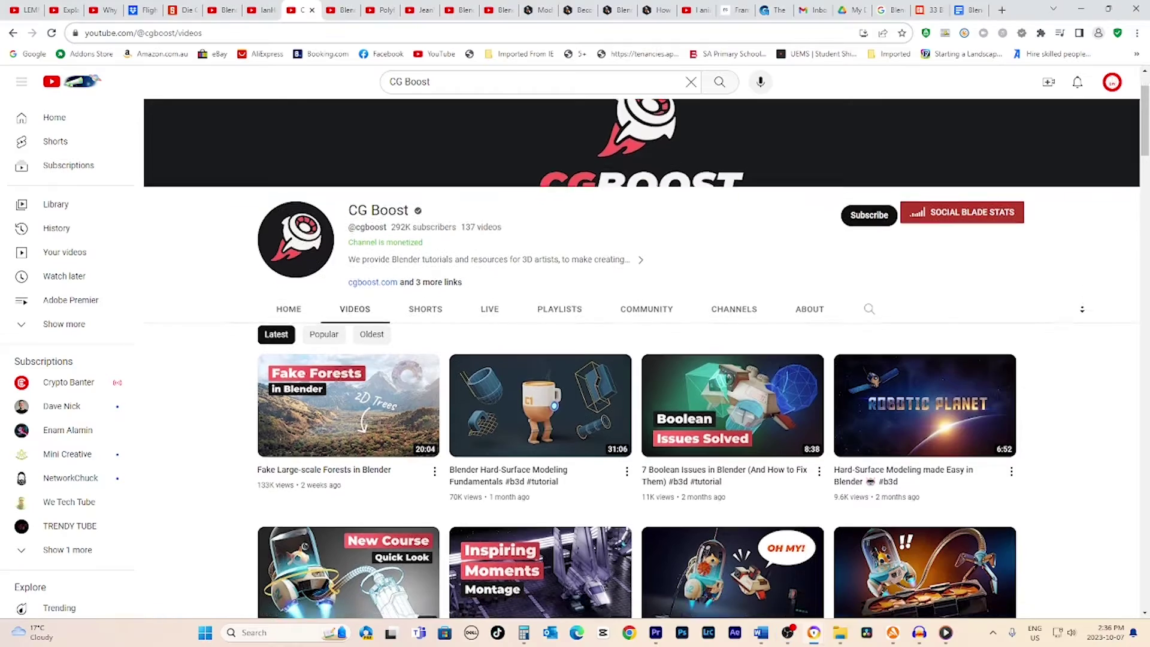
scroll(1081, 313, "down", 2)
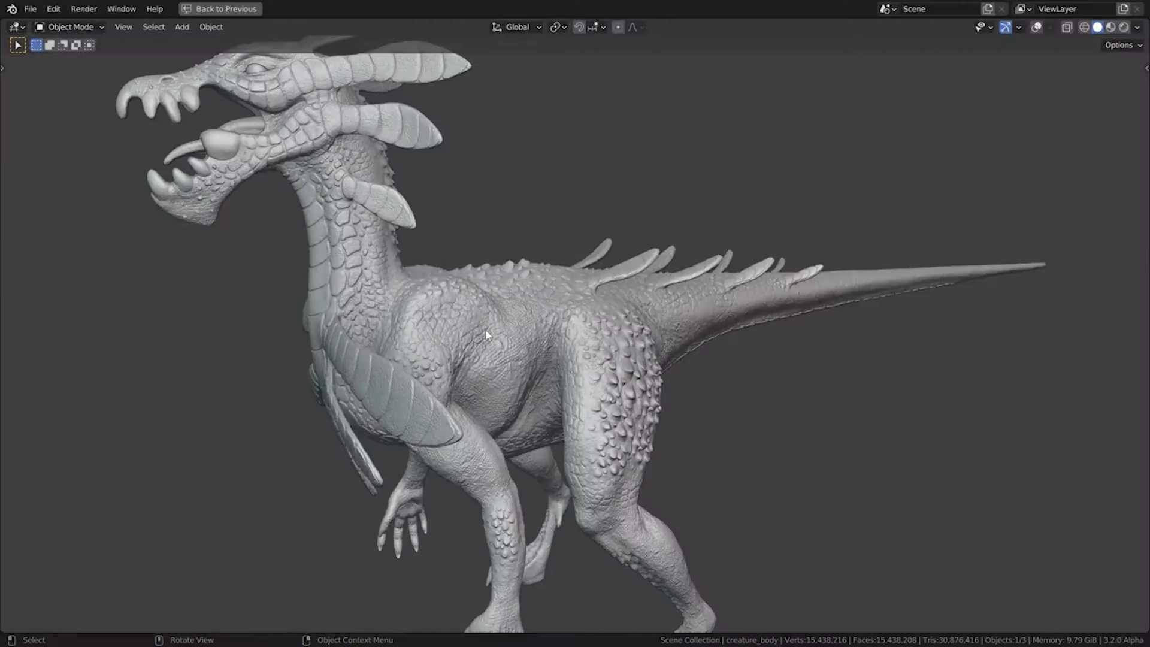
middle_click_drag(467, 336, 585, 151)
Pan across the dragon's legs and orbit the hover-bike to see its underside.
scroll(688, 442, "up", 3)
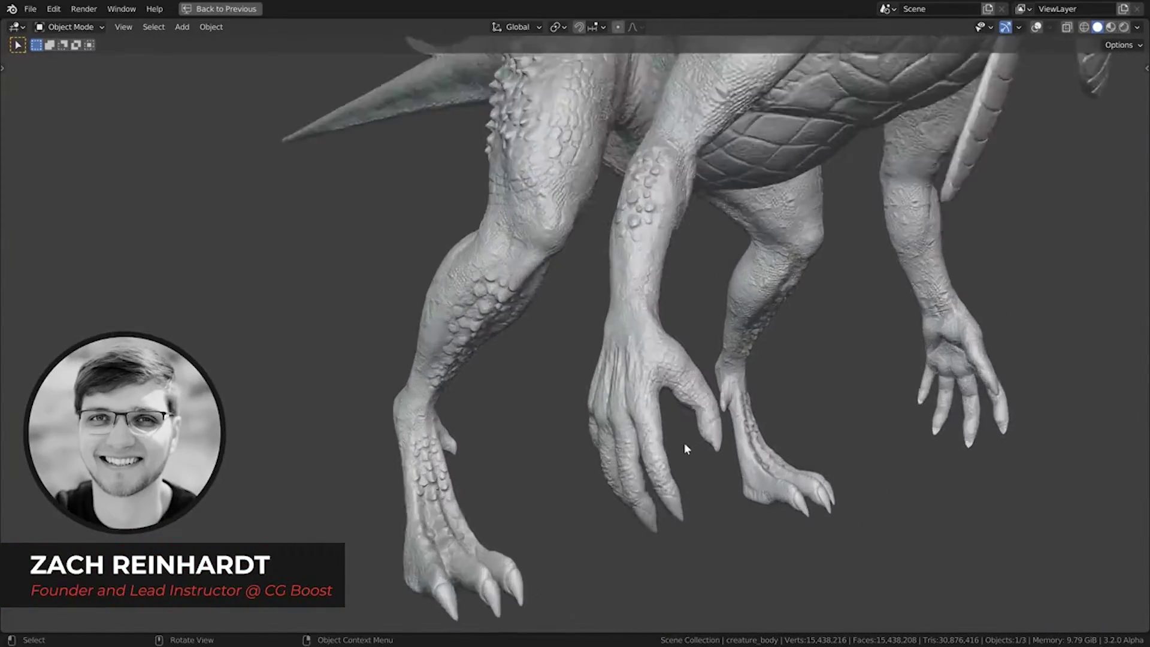
scroll(729, 367, "up", 3)
middle_click_drag(730, 369, 671, 412, "shift")
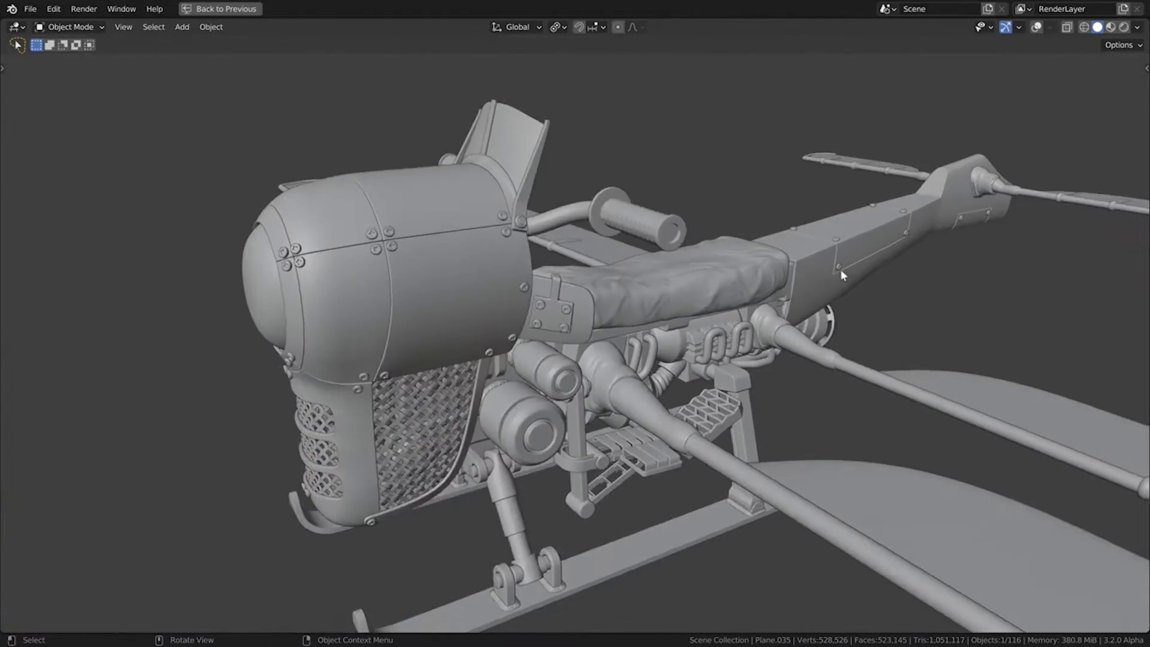
middle_click_drag(841, 273, 754, 171)
scroll(757, 251, "up", 6)
middle_click_drag(762, 329, 785, 236)
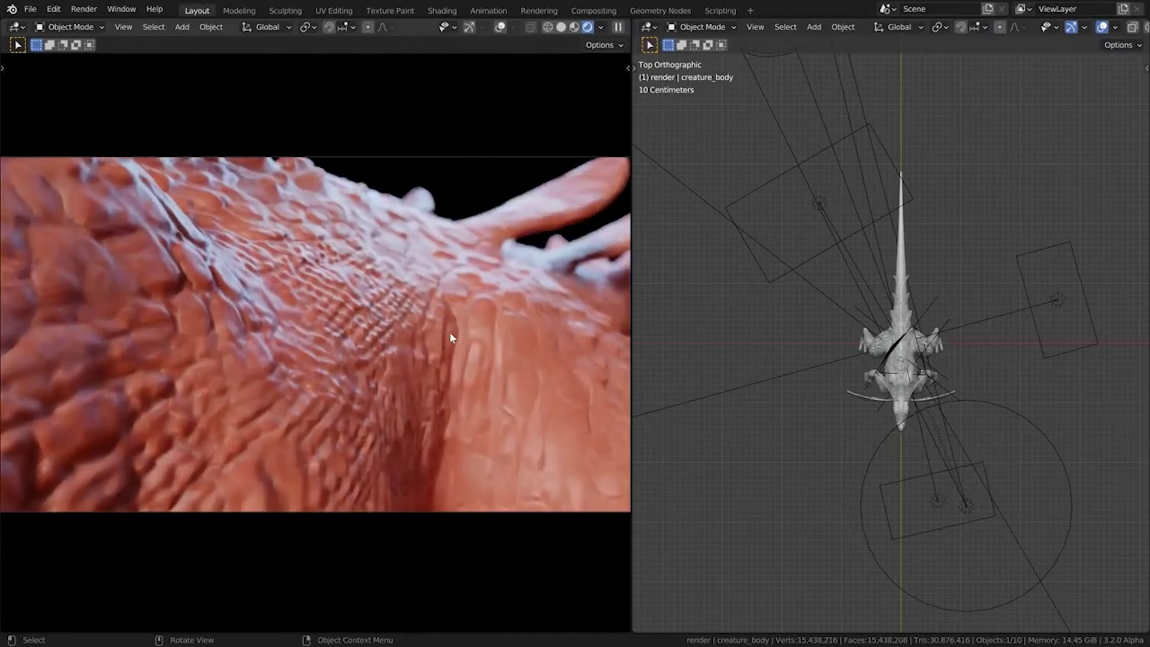
Make creature_eyes, then creature_body, the active object in the render scene.
left_click(314, 271)
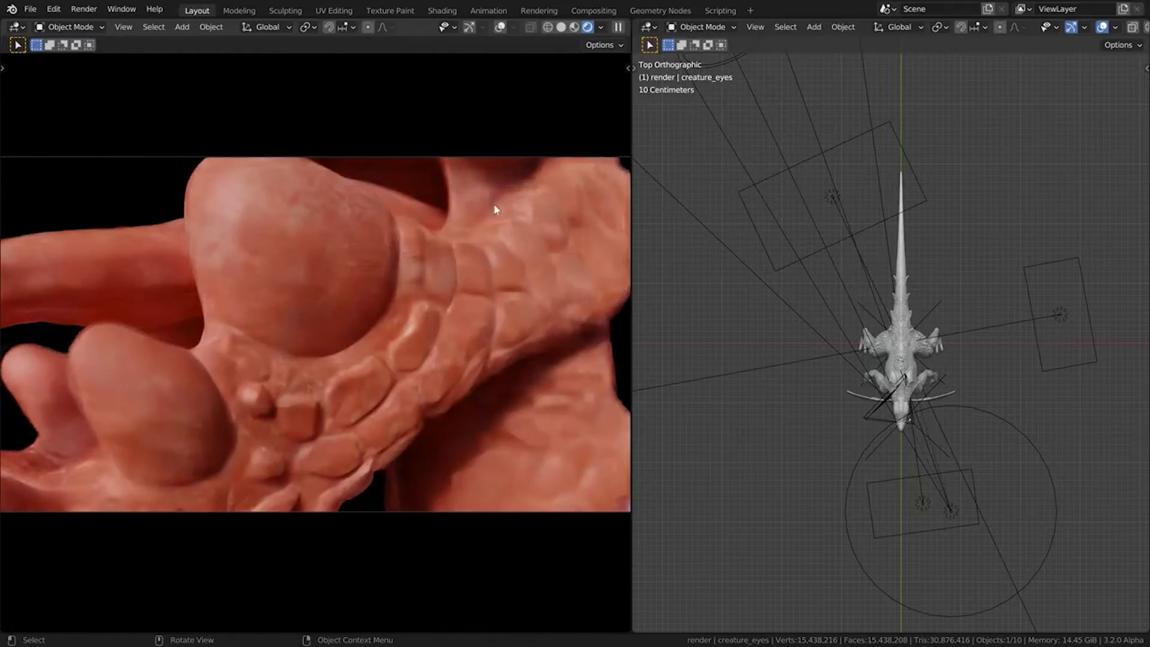
left_click(514, 329)
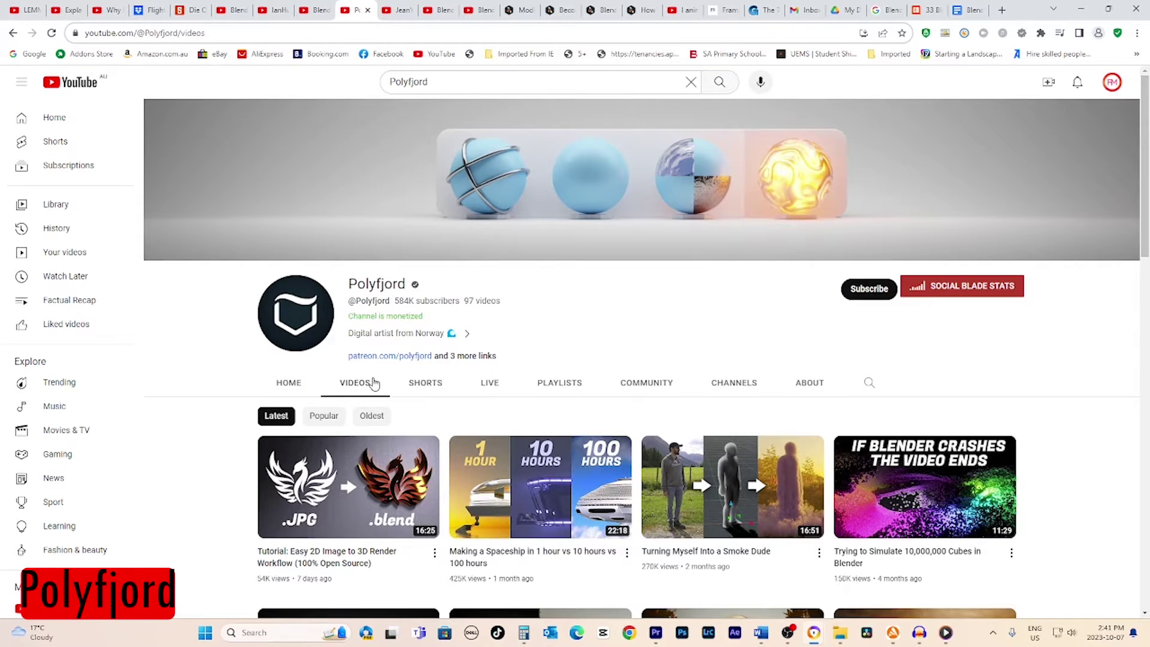
scroll(703, 419, "down", 20)
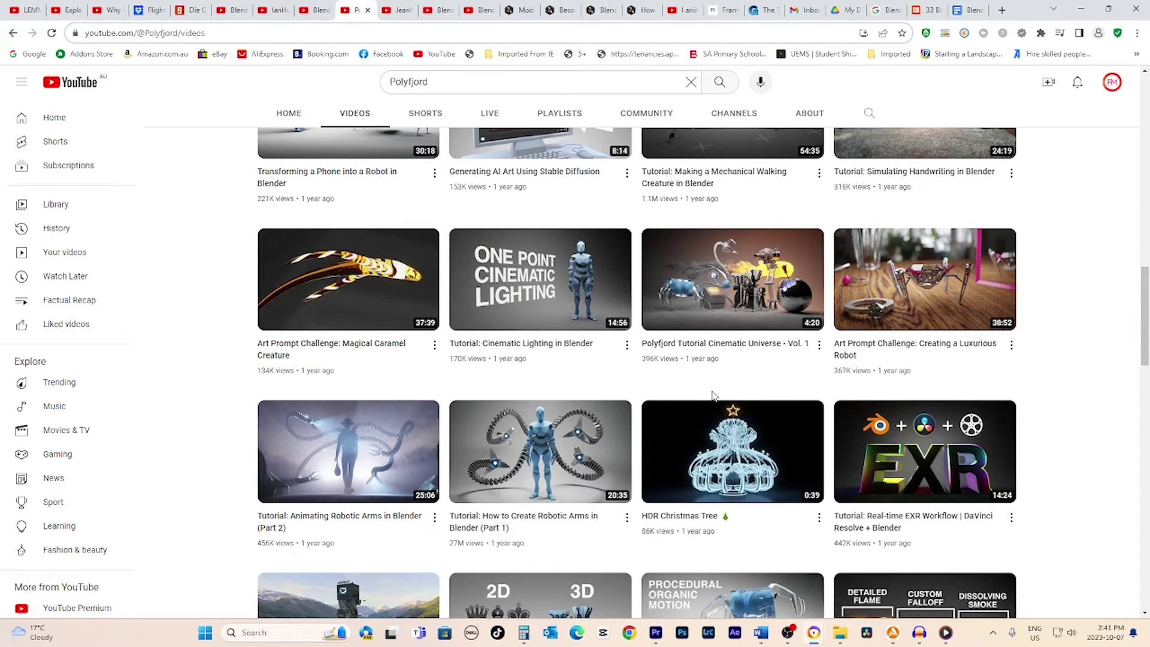
Scroll the Polyfjord Videos tab down to the fireball and chess set tutorials.
scroll(705, 395, "down", 4)
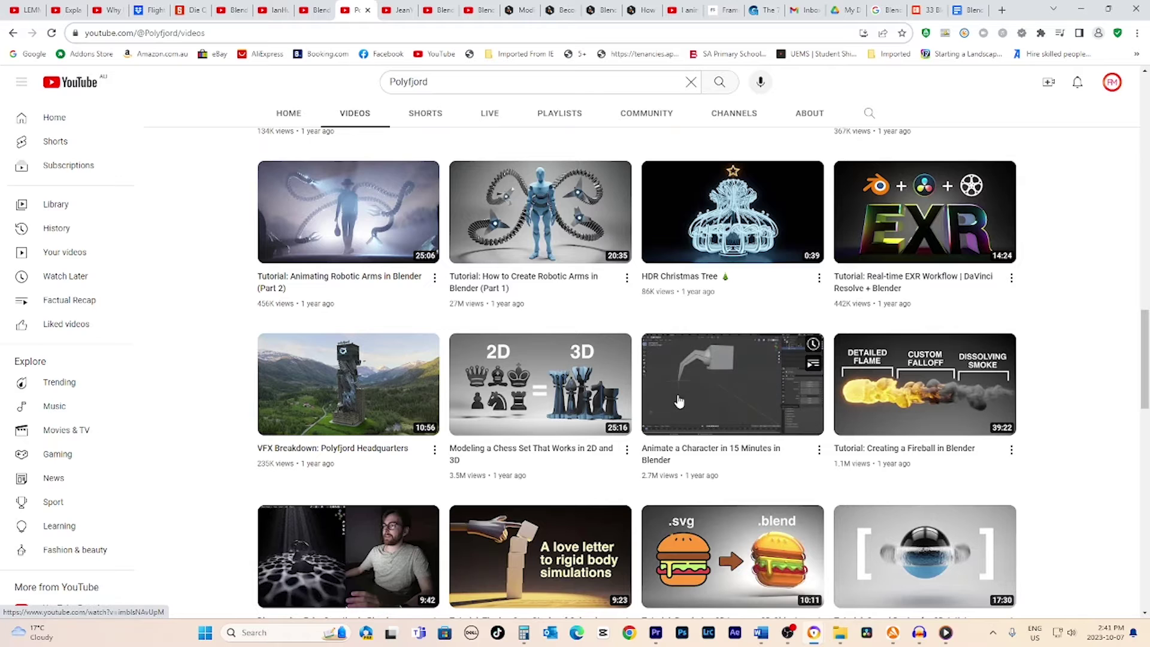
scroll(679, 402, "down", 3)
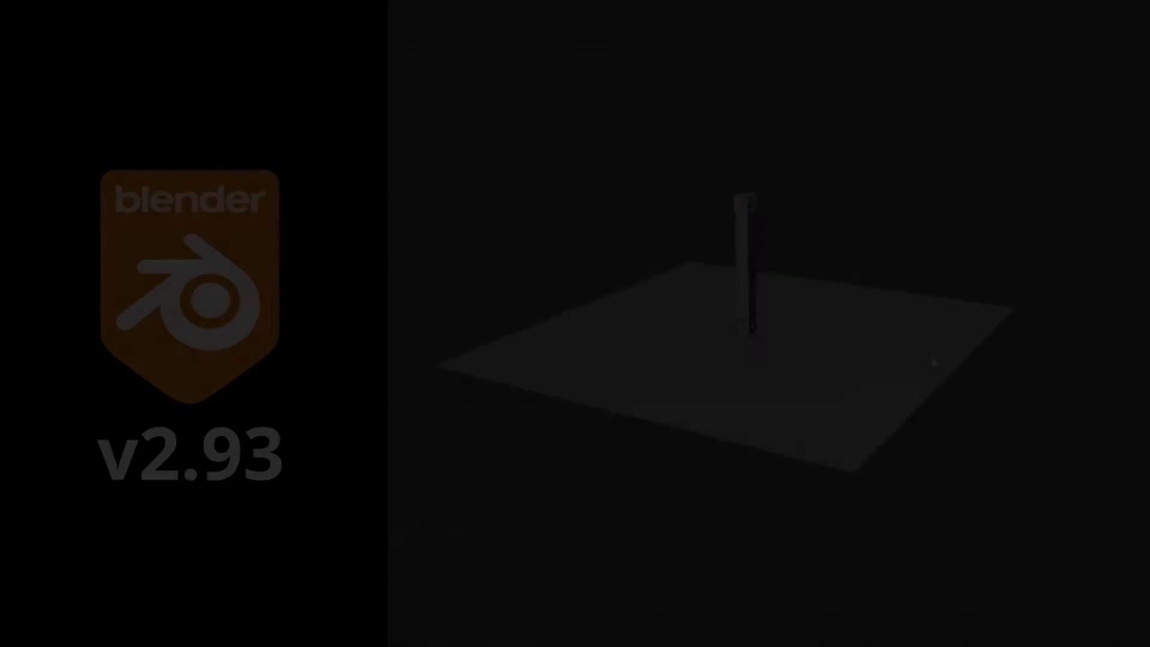
Make Plane.001 a Passive rigid body with a Mesh collision shape.
scroll(928, 455, "up", 3)
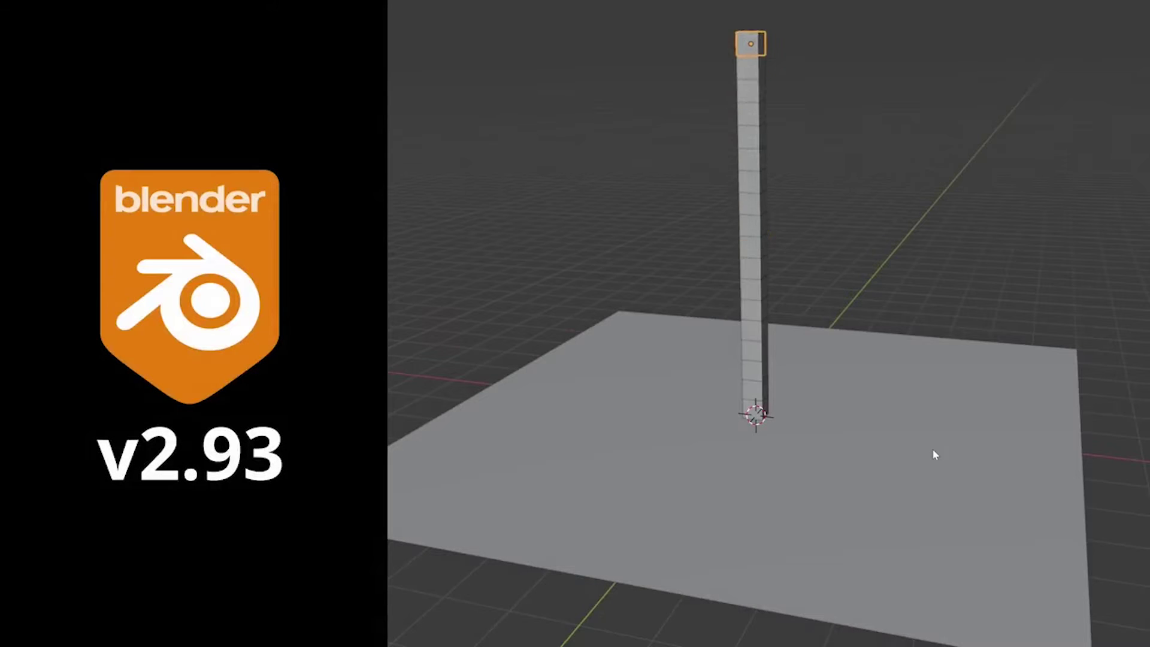
scroll(933, 450, "down", 3)
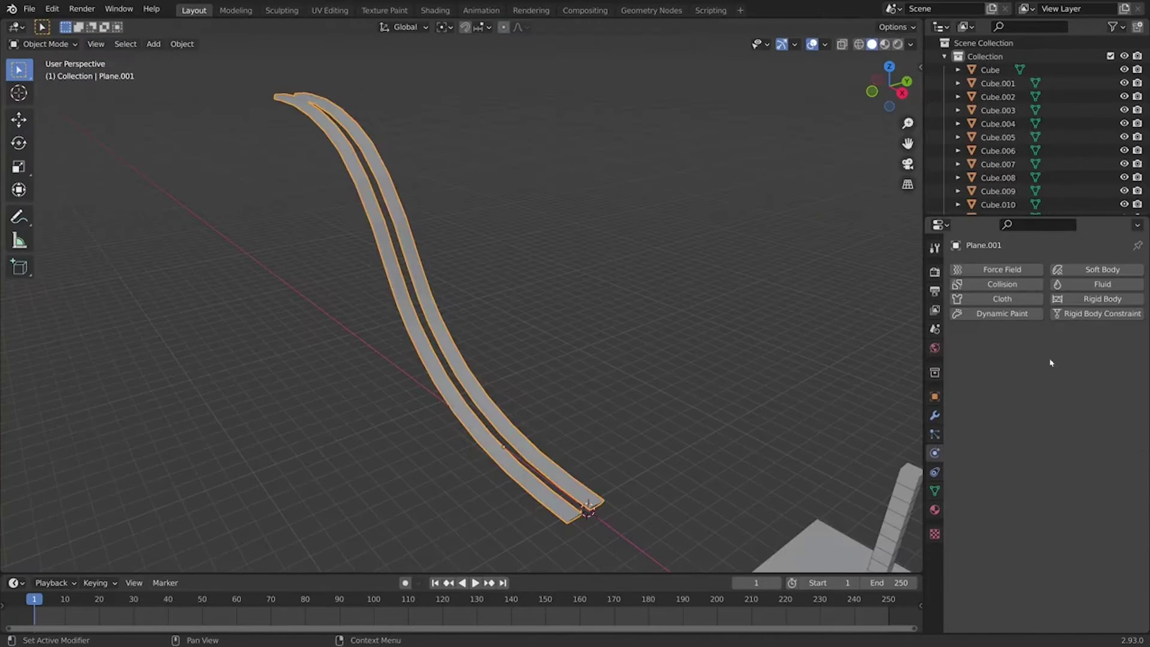
left_click(1069, 299)
left_click(1046, 385)
left_click(1064, 435)
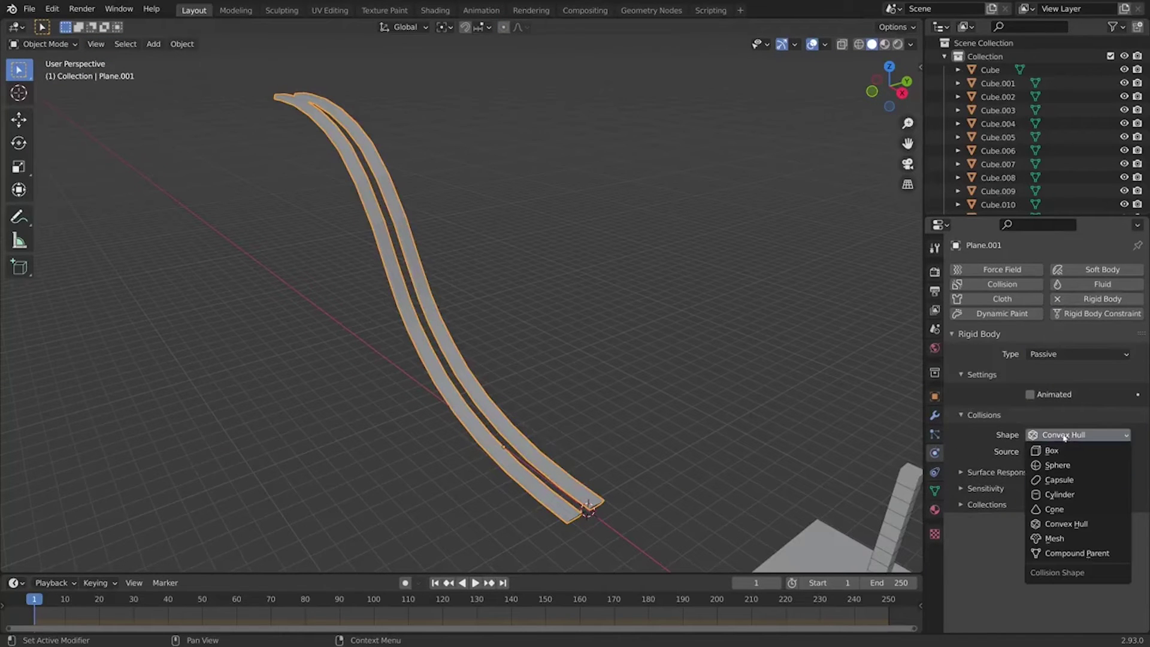
left_click(1072, 539)
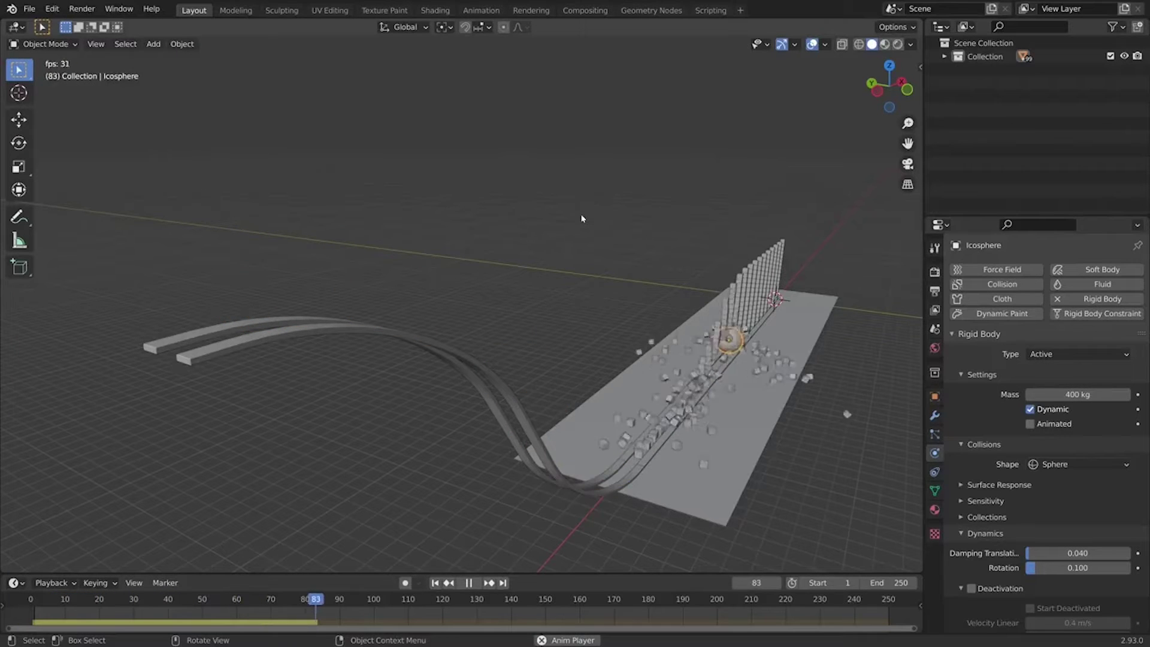
scroll(1054, 269, "down", 1)
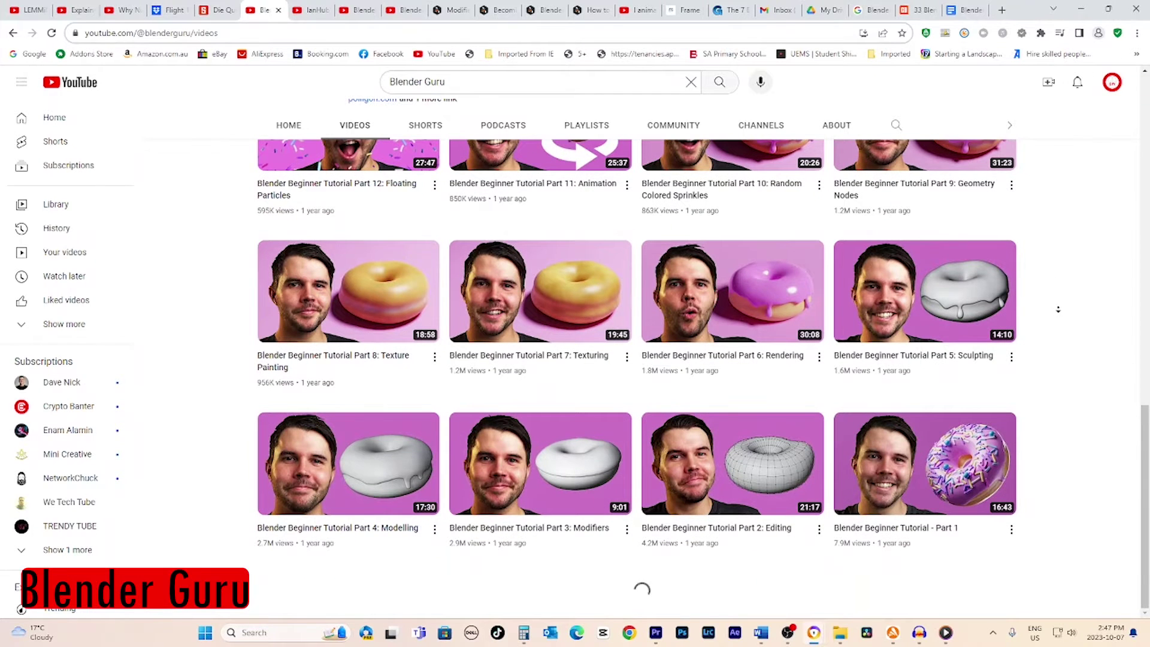
Scroll down to the donut series and play 'Blender Beginner Tutorial - Part 1'.
scroll(1057, 308, "down", 15)
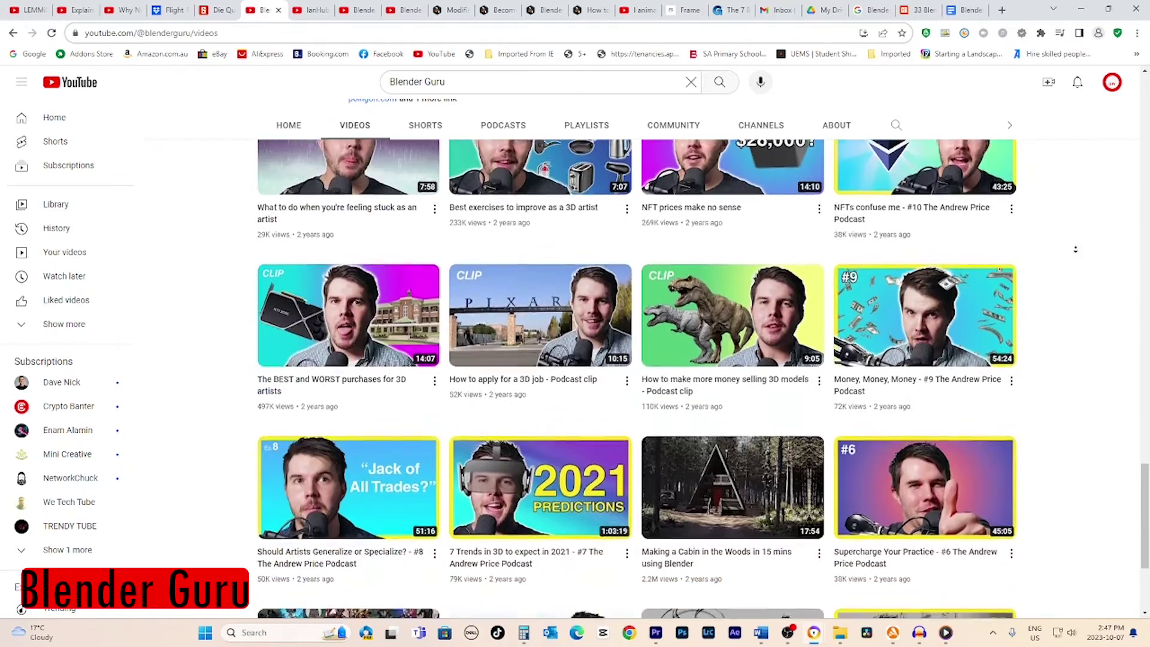
scroll(1075, 250, "up", 20)
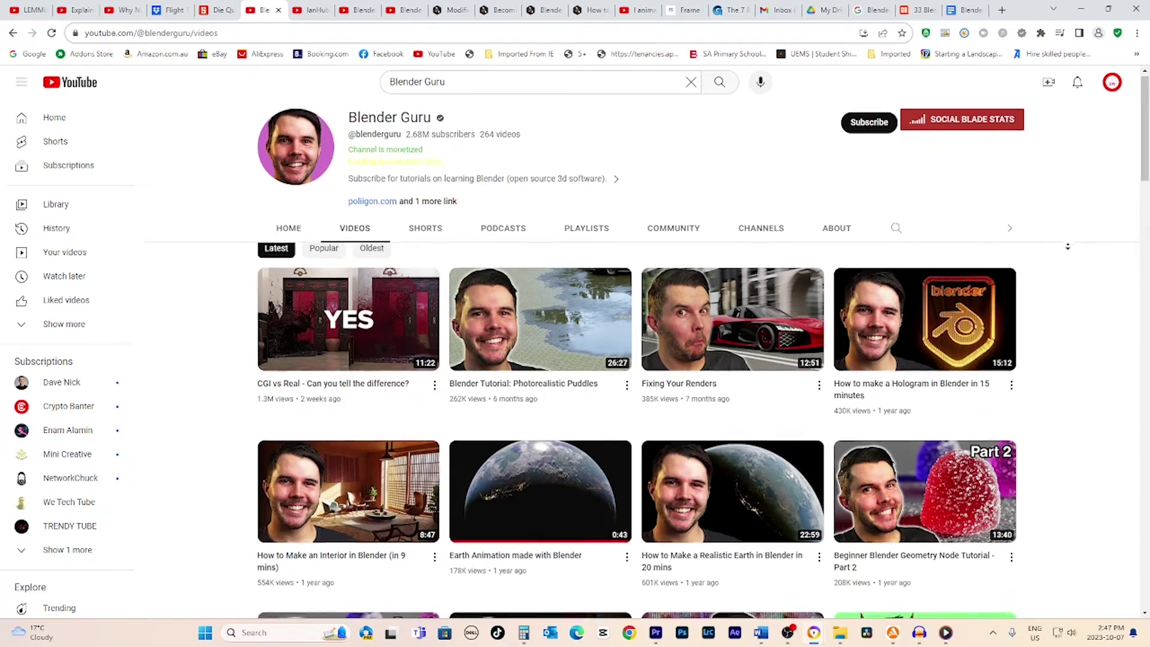
scroll(1068, 239, "down", 4)
scroll(1069, 262, "down", 7)
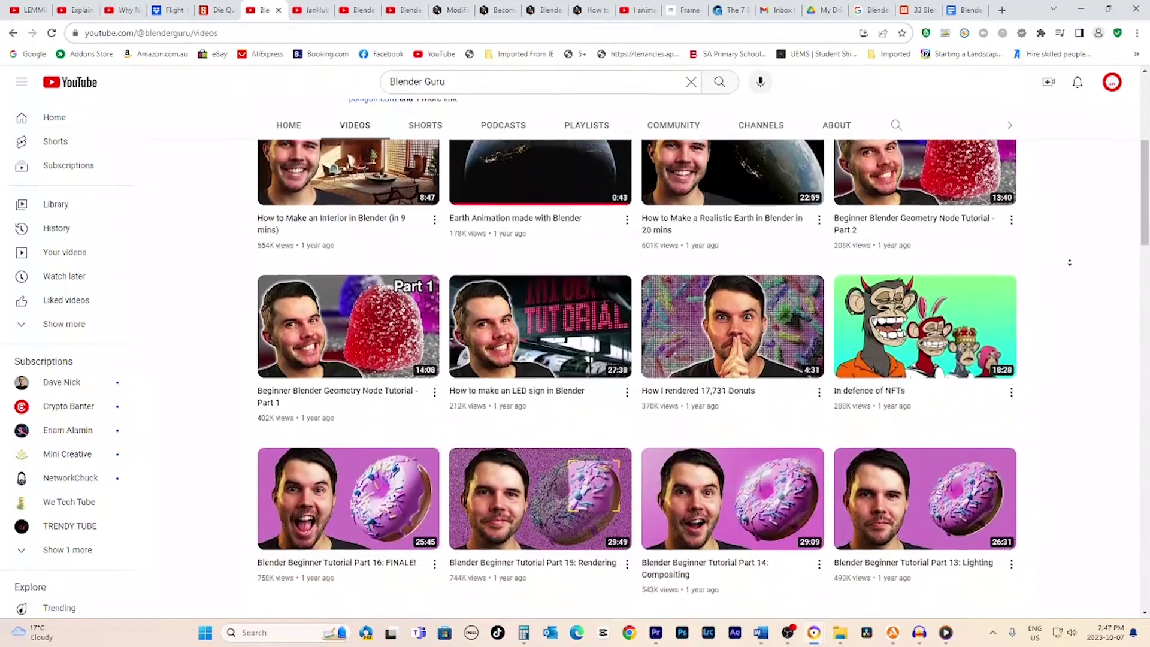
scroll(1069, 263, "down", 2)
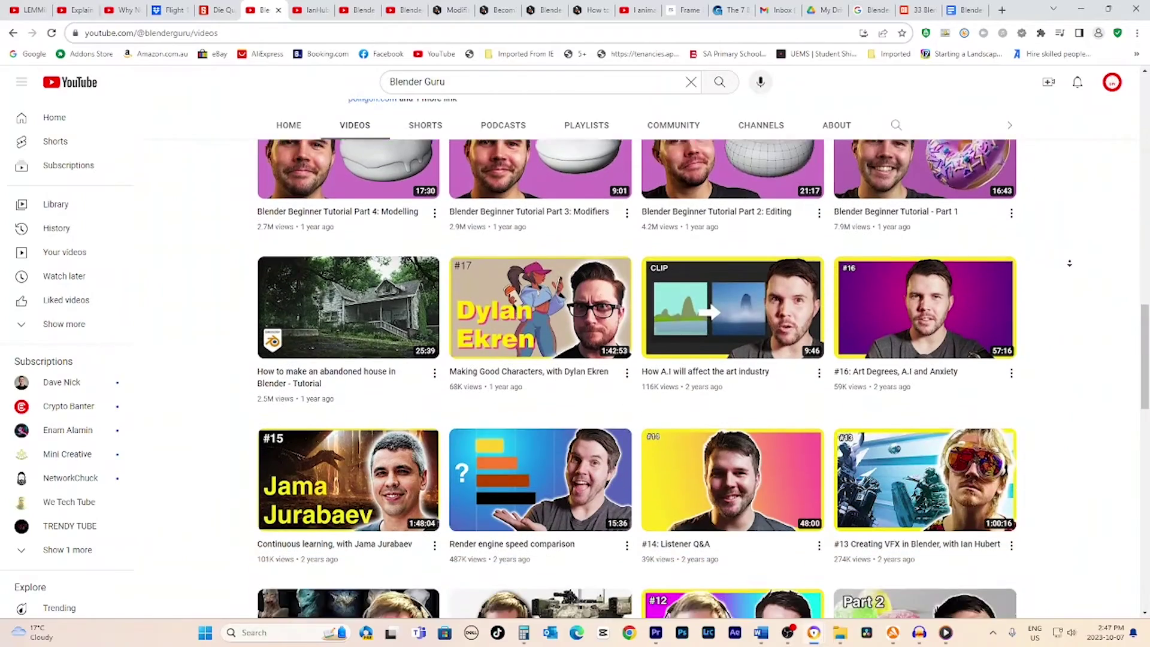
scroll(1069, 263, "down", 7)
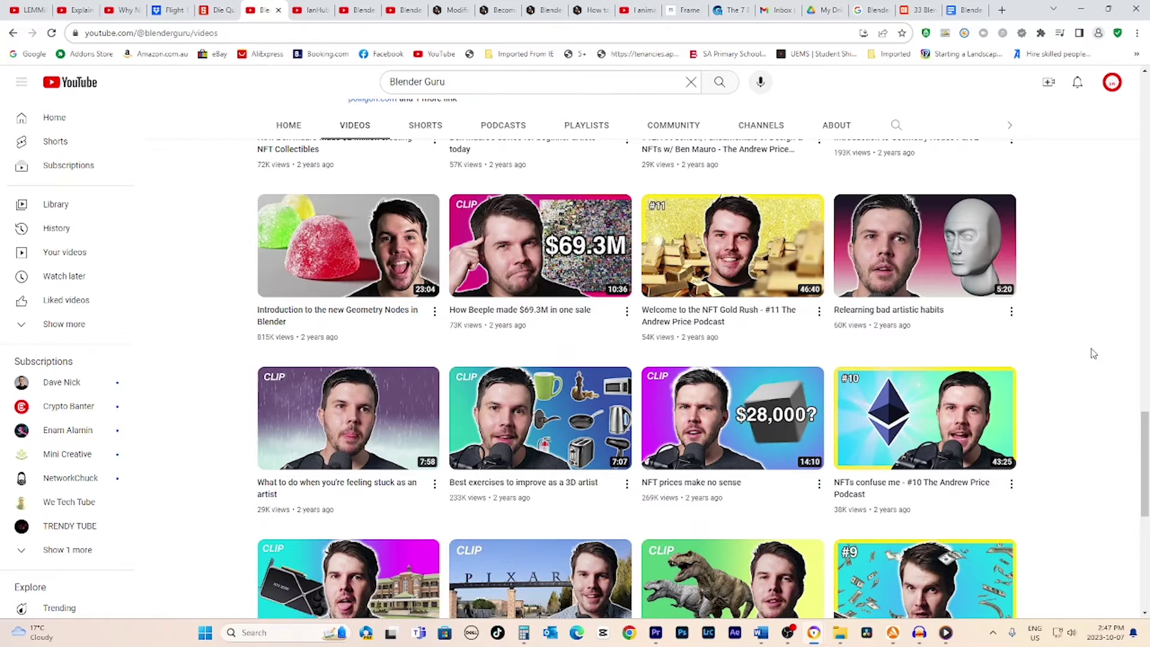
left_click_drag(1145, 442, 1143, 84)
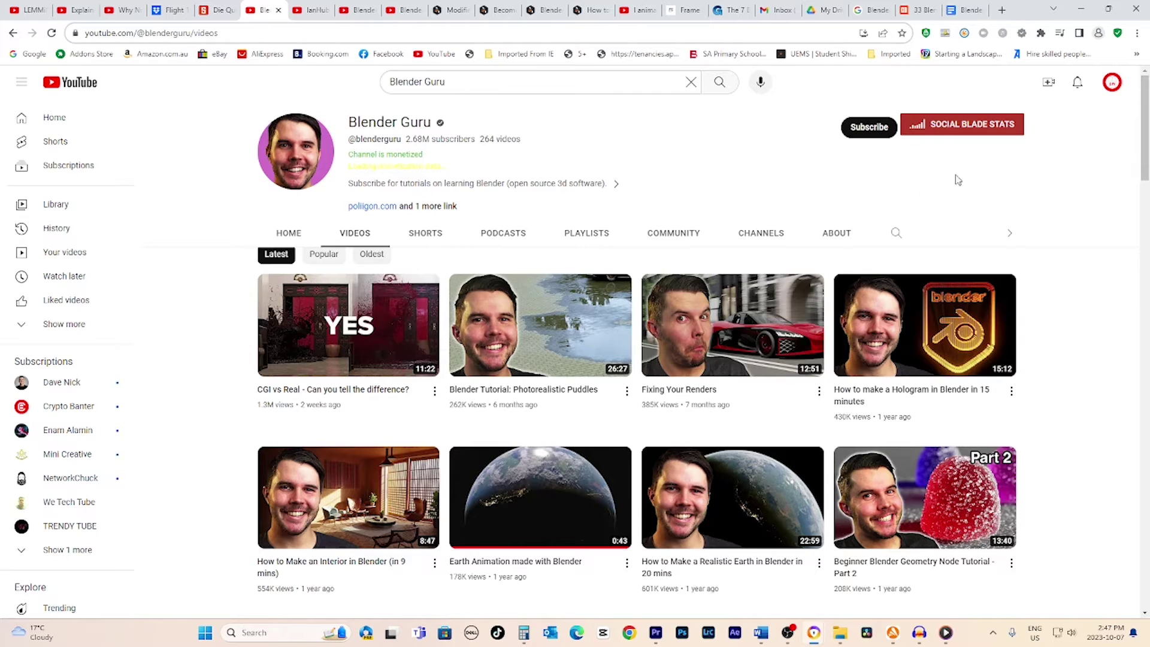
left_click_drag(1147, 117, 1133, 321)
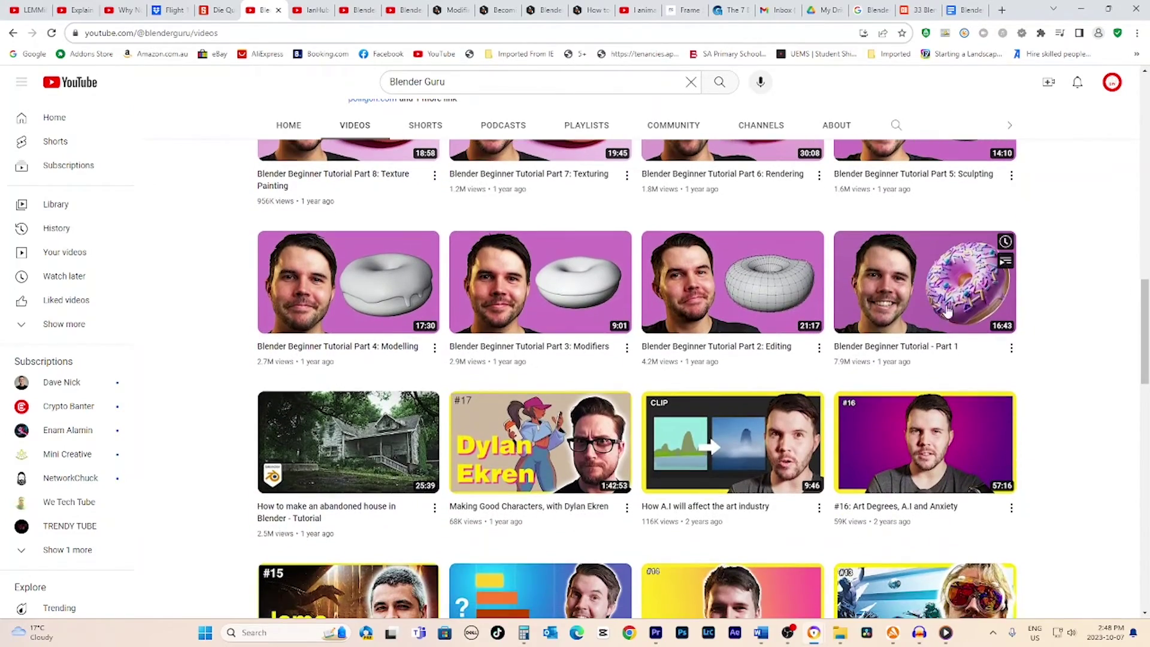
left_click(930, 318)
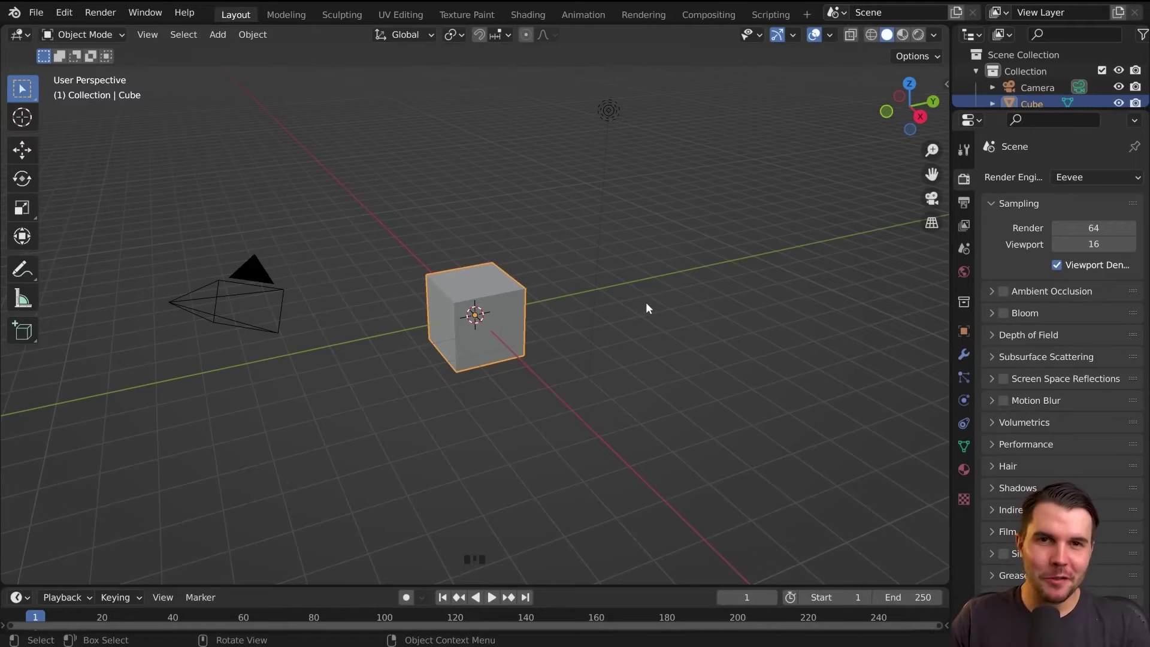
Switch to Object Properties and select the Cube to show location 0 m, rotation 0°, scale 1.000.
left_click(963, 273)
left_click(963, 301)
left_click(963, 331)
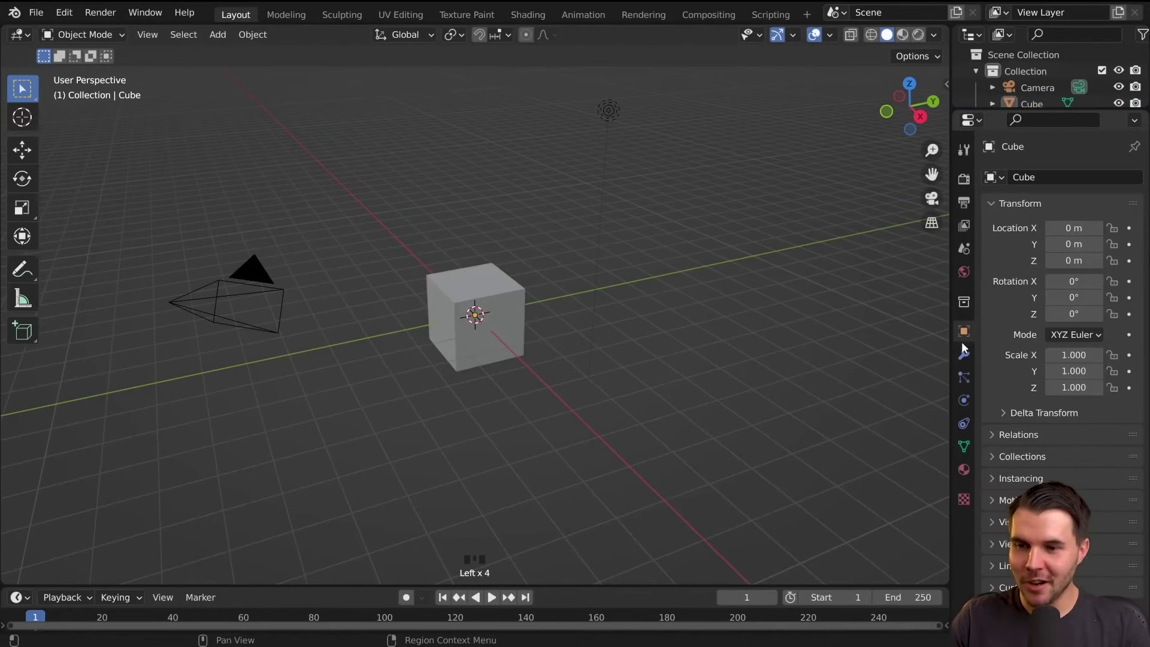
left_click(497, 297)
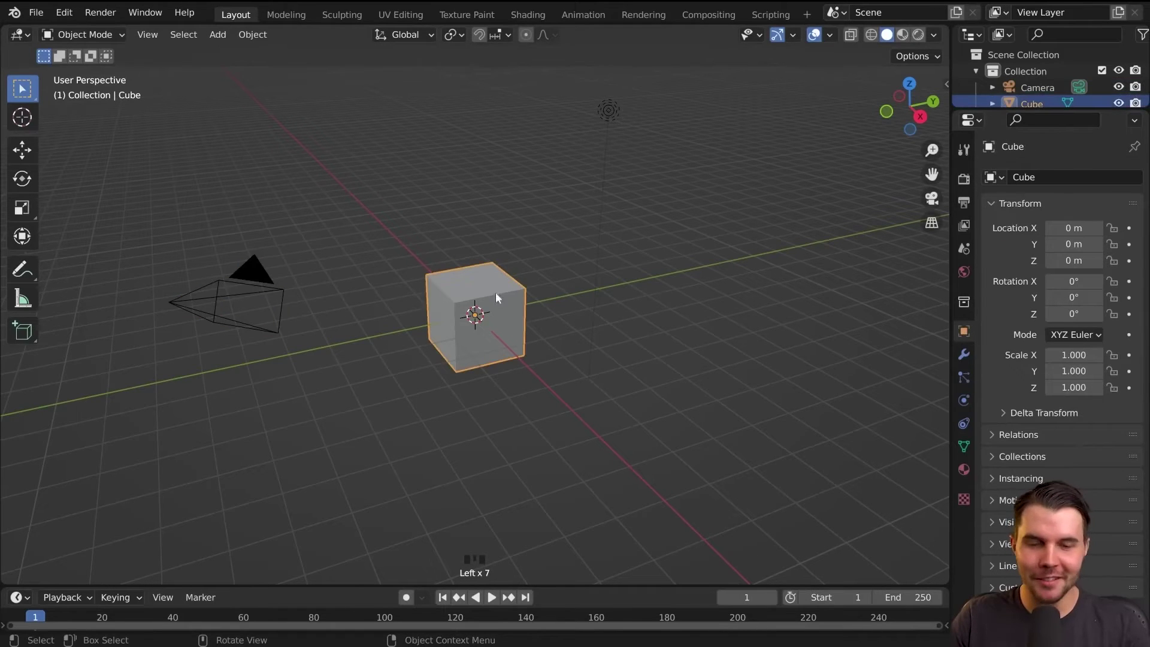
left_click(527, 285)
left_click(491, 289)
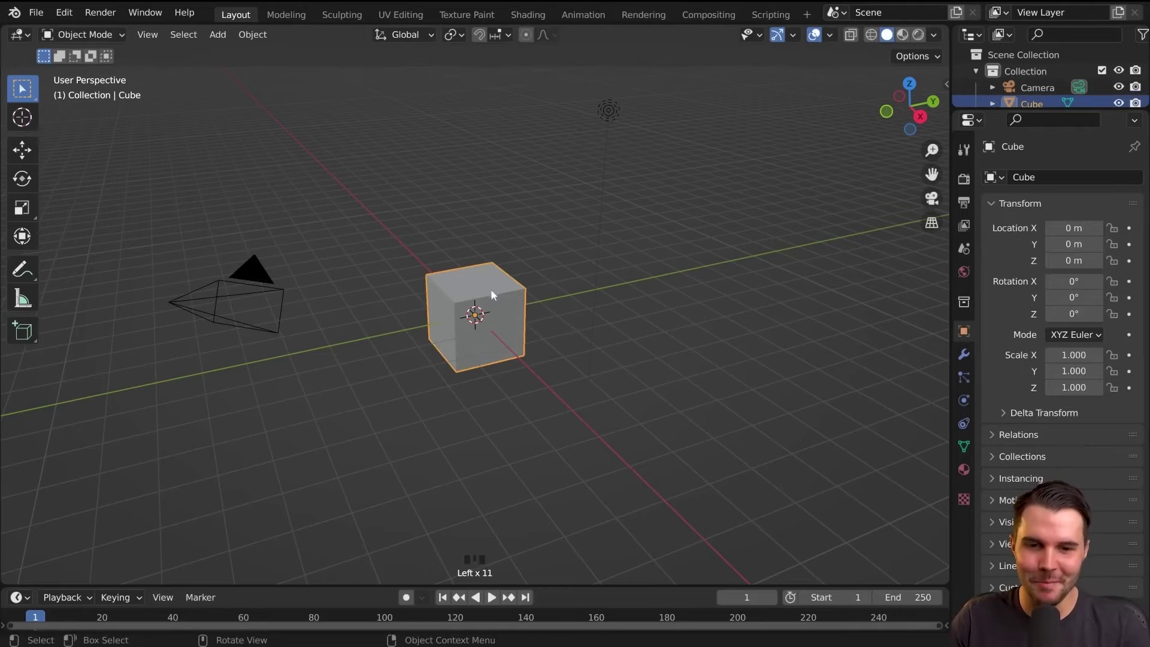